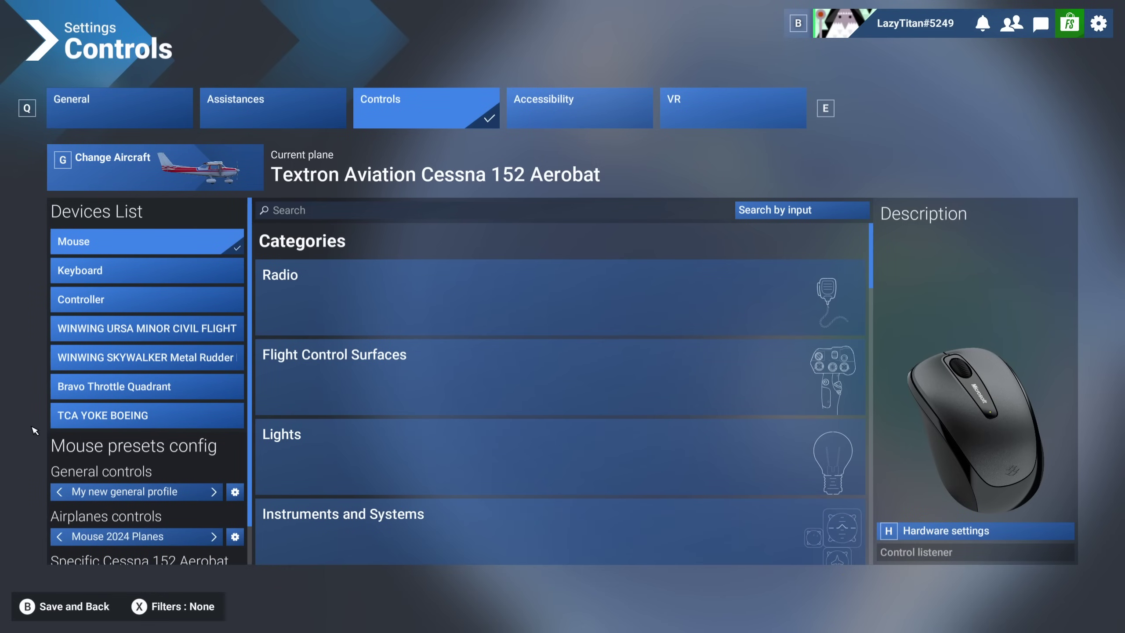
Switch the mouse General controls profile to Mouse 2024 Transversal and leave its gear menu unchanged
scroll(124, 441, "down", 1)
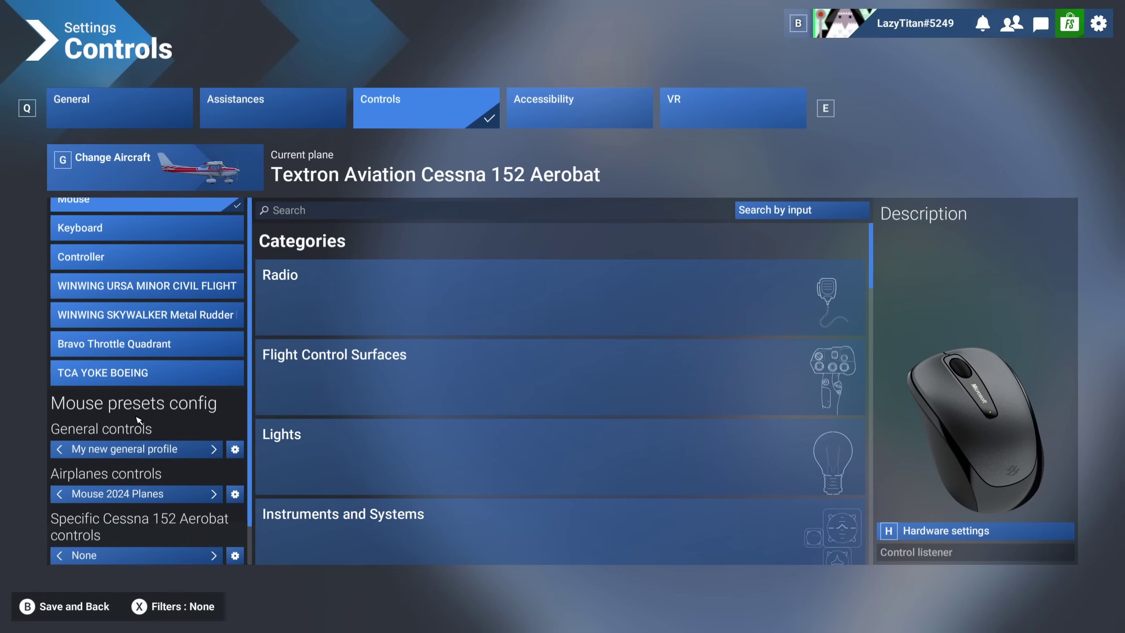
scroll(148, 419, "up", 1)
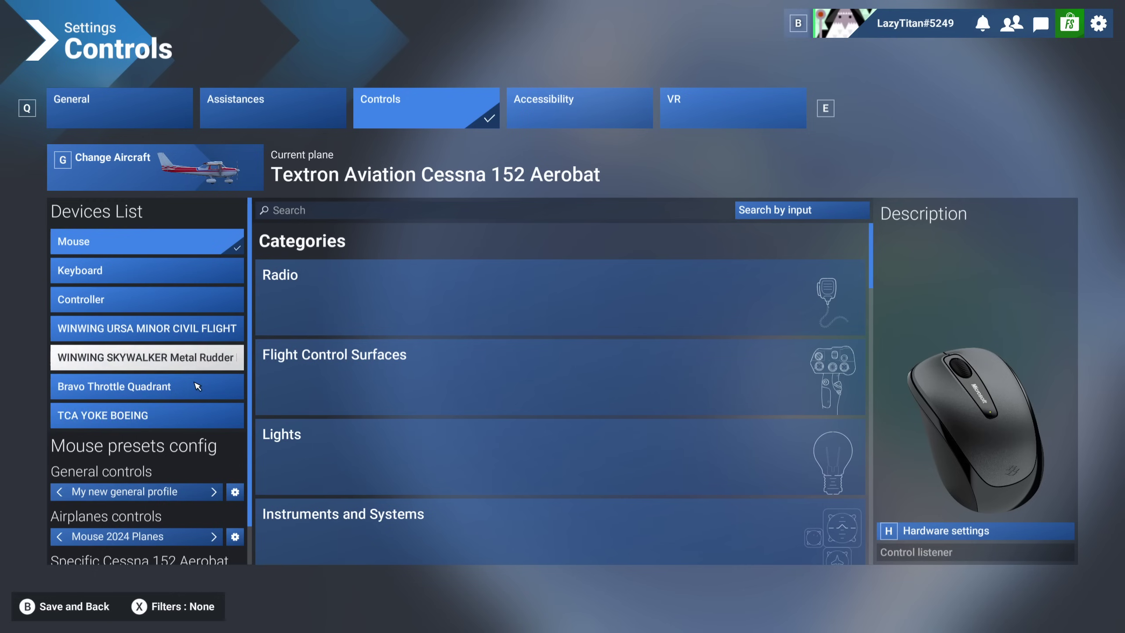
left_click(213, 491)
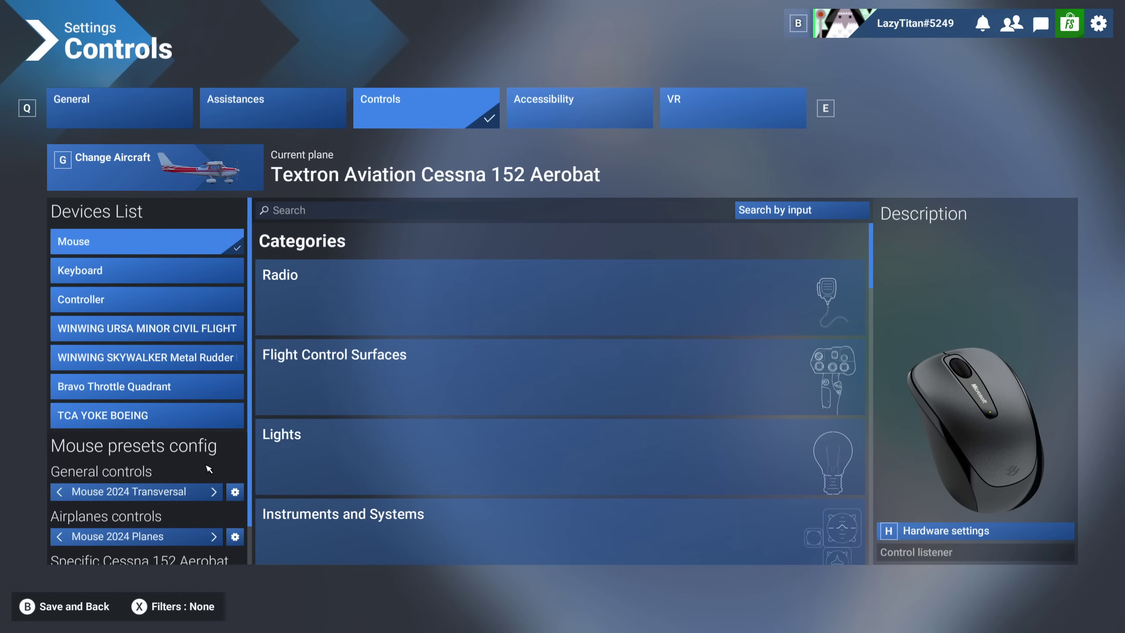
left_click(235, 492)
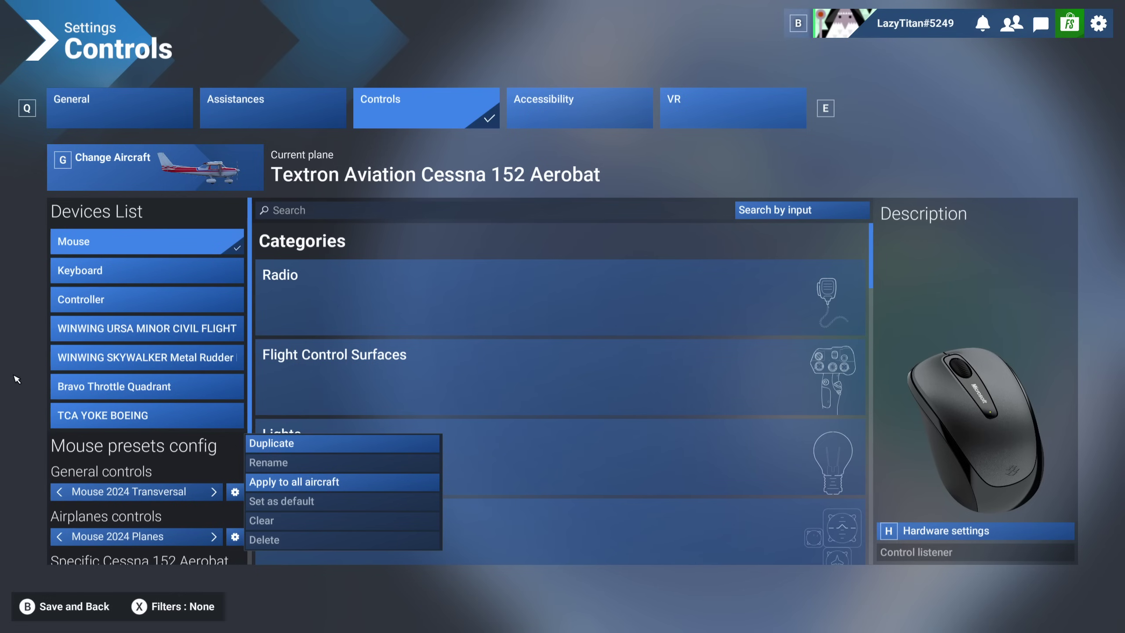
left_click(146, 243)
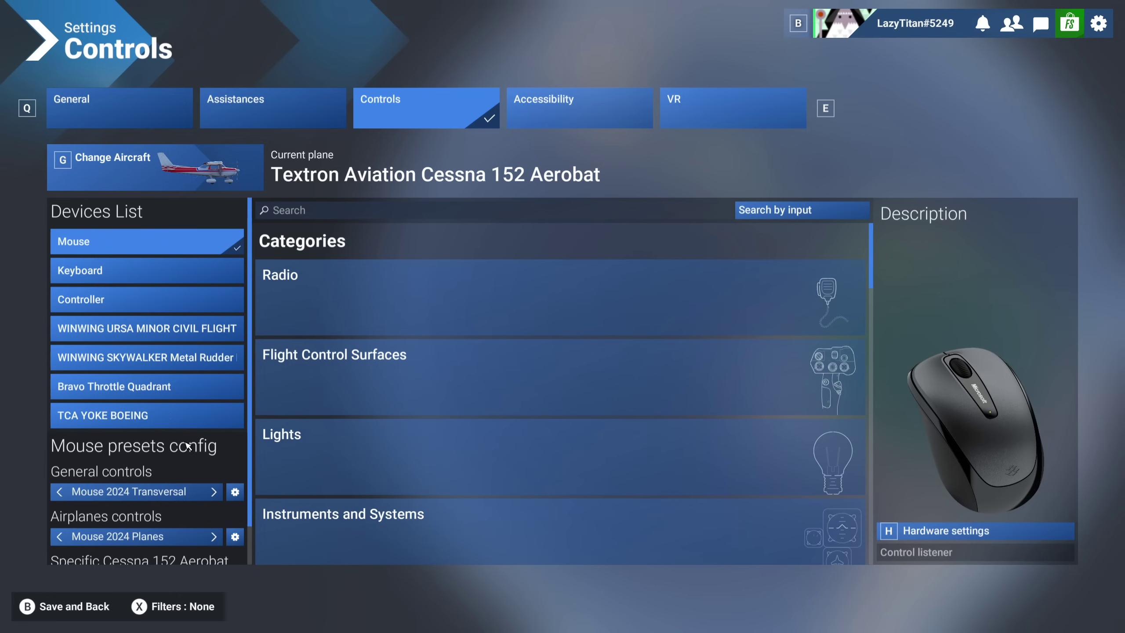
Scroll the mouse binding Categories list down to Camera and open it
scroll(187, 445, "down", 1)
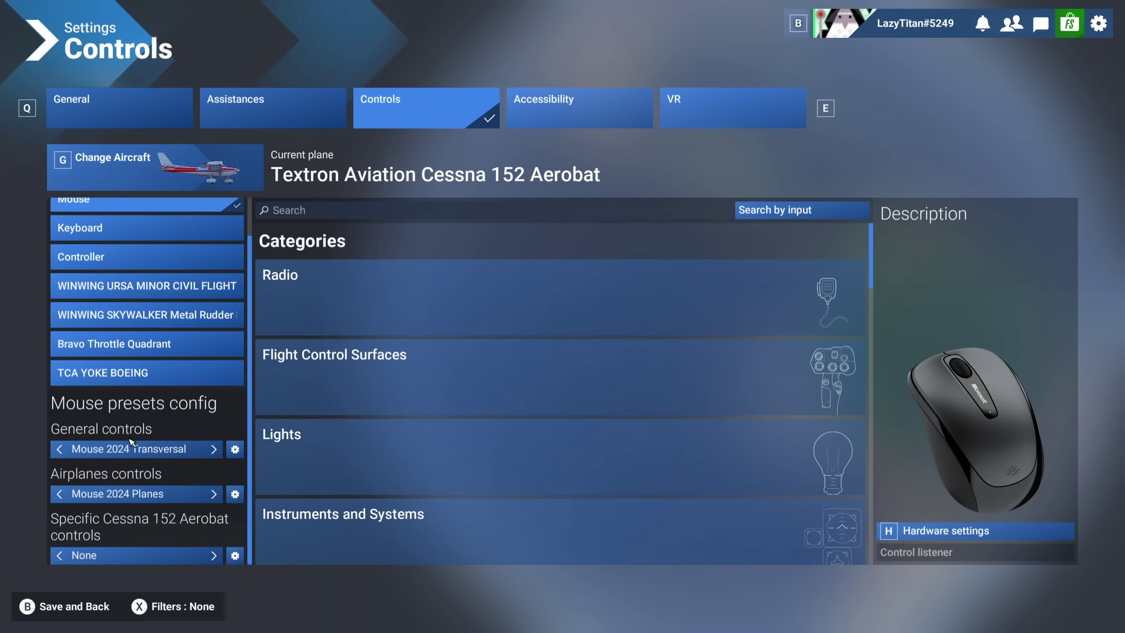
scroll(418, 475, "down", 5)
scroll(395, 452, "down", 3)
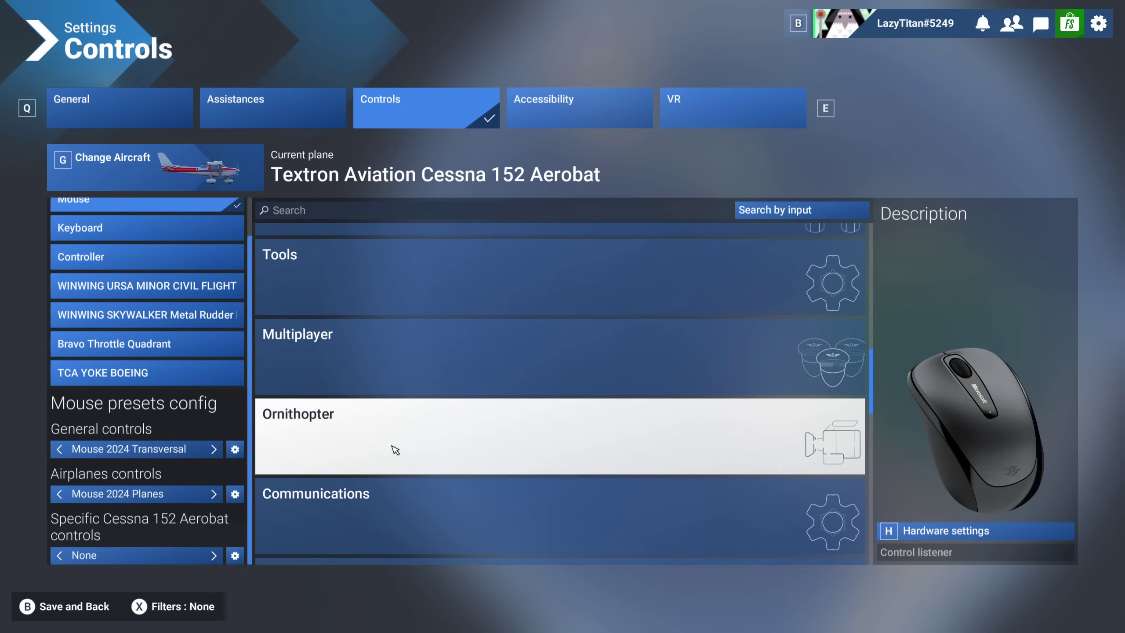
scroll(397, 446, "down", 1)
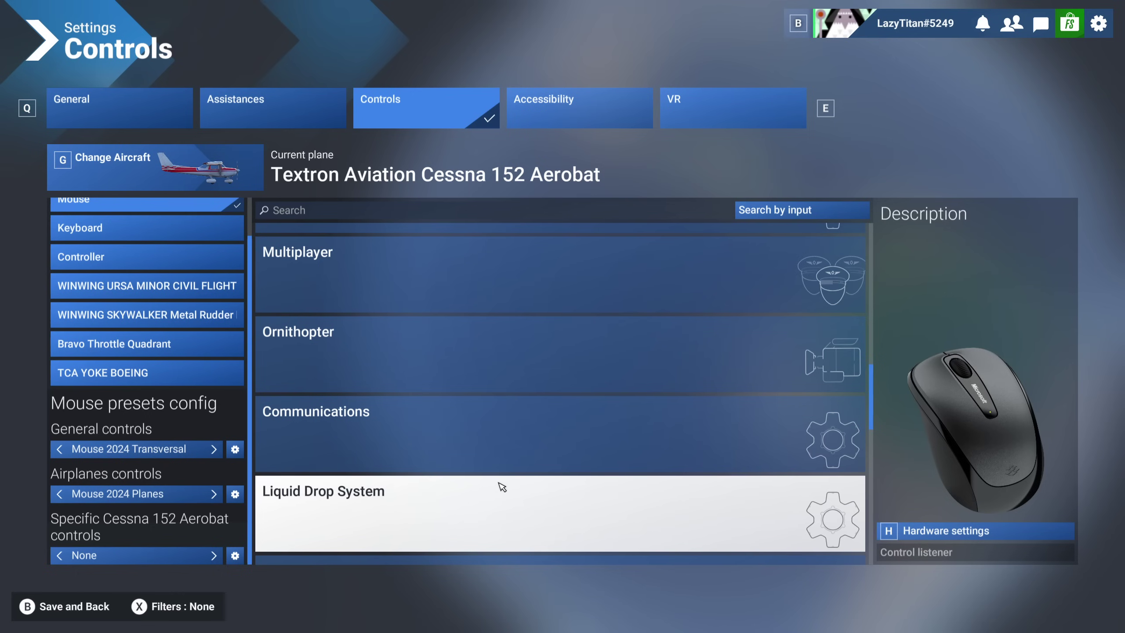
scroll(442, 429, "up", 2)
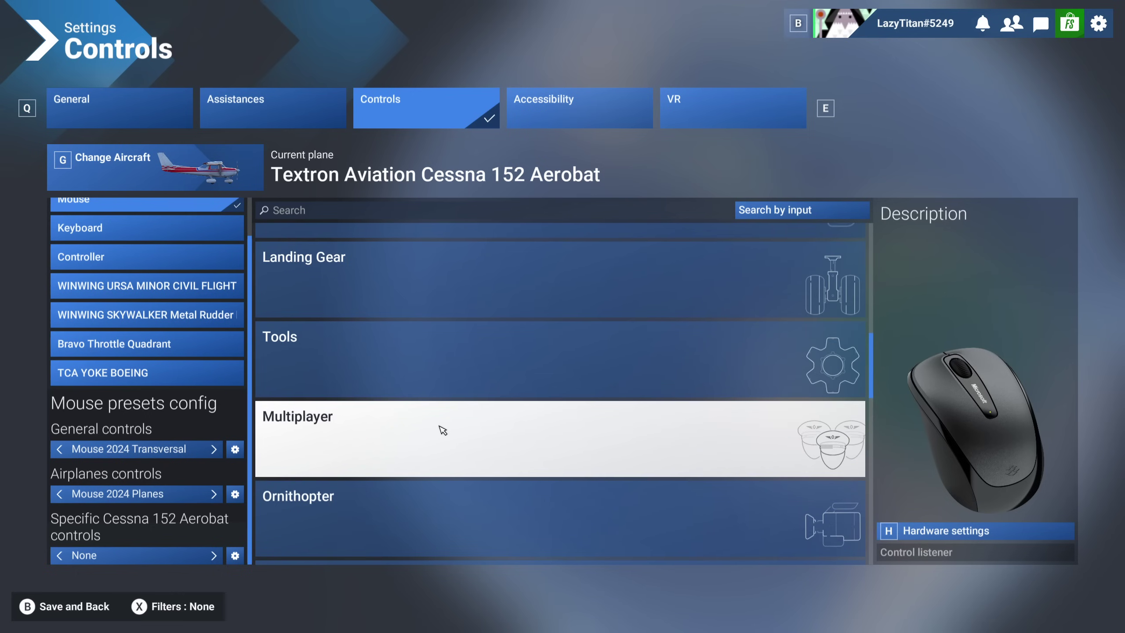
scroll(400, 426, "up", 2)
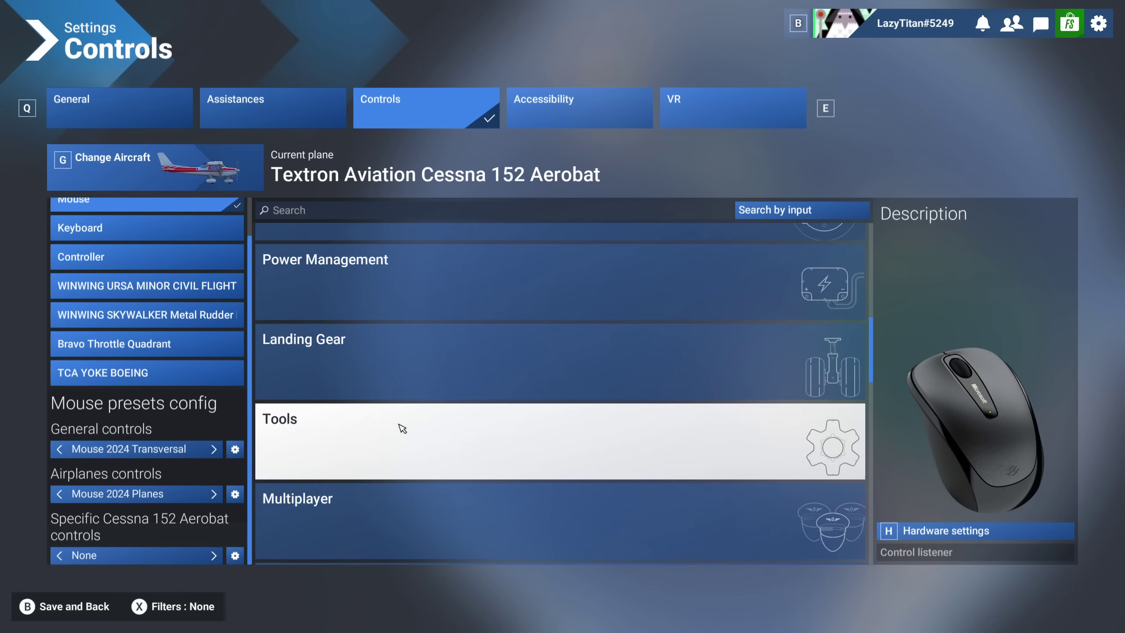
scroll(412, 408, "down", 3)
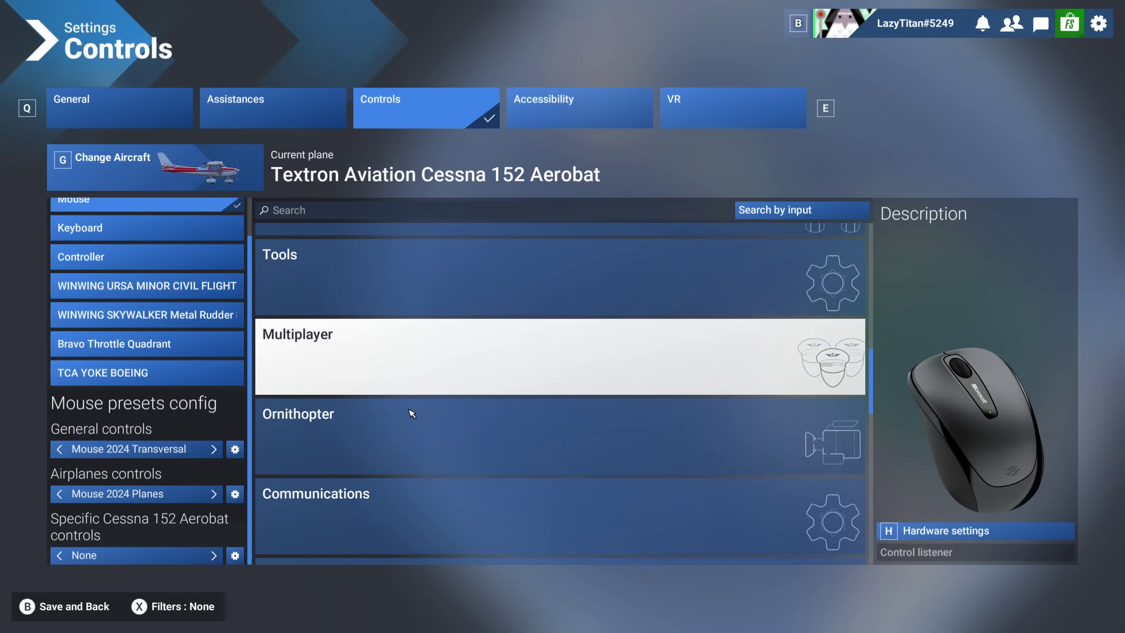
scroll(418, 429, "down", 2)
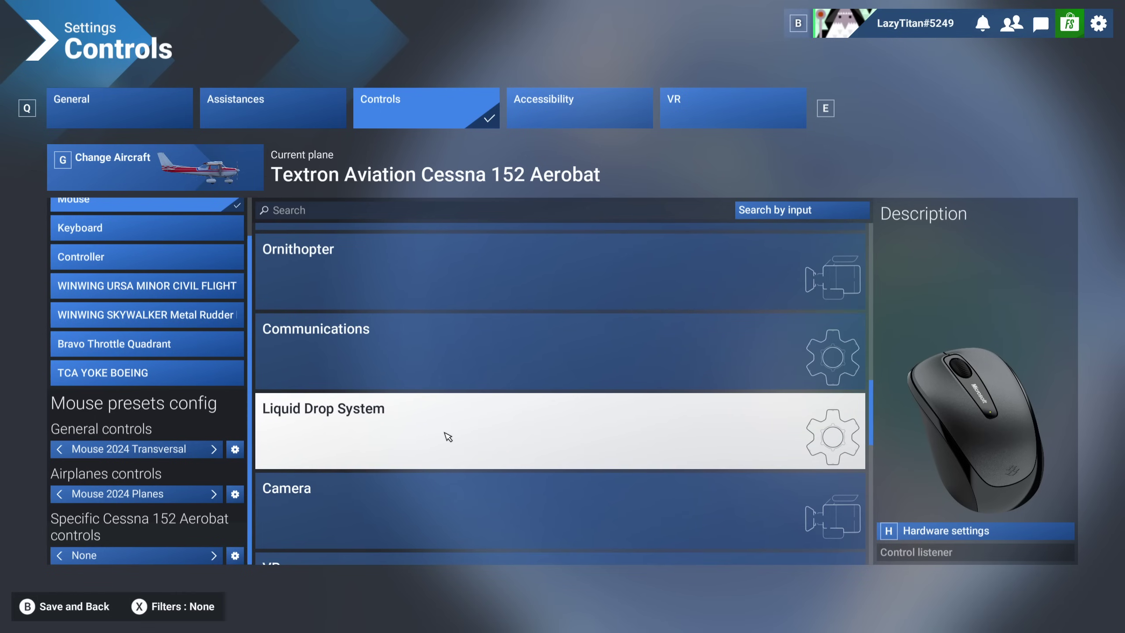
scroll(415, 428, "down", 1)
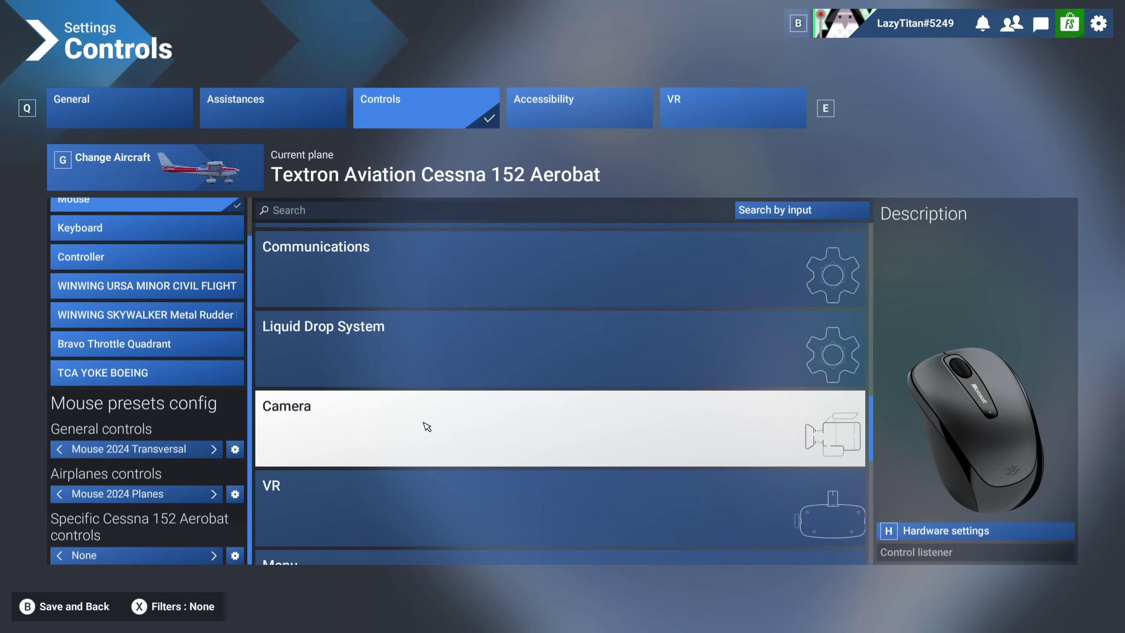
scroll(423, 427, "down", 1)
scroll(425, 428, "down", 1)
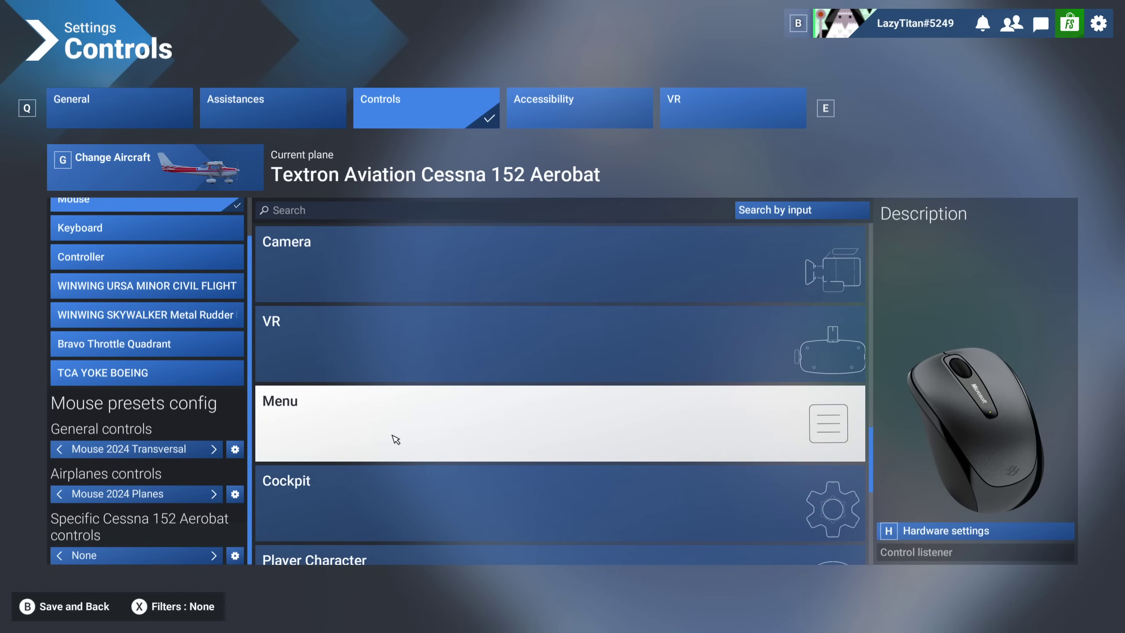
scroll(397, 427, "up", 1)
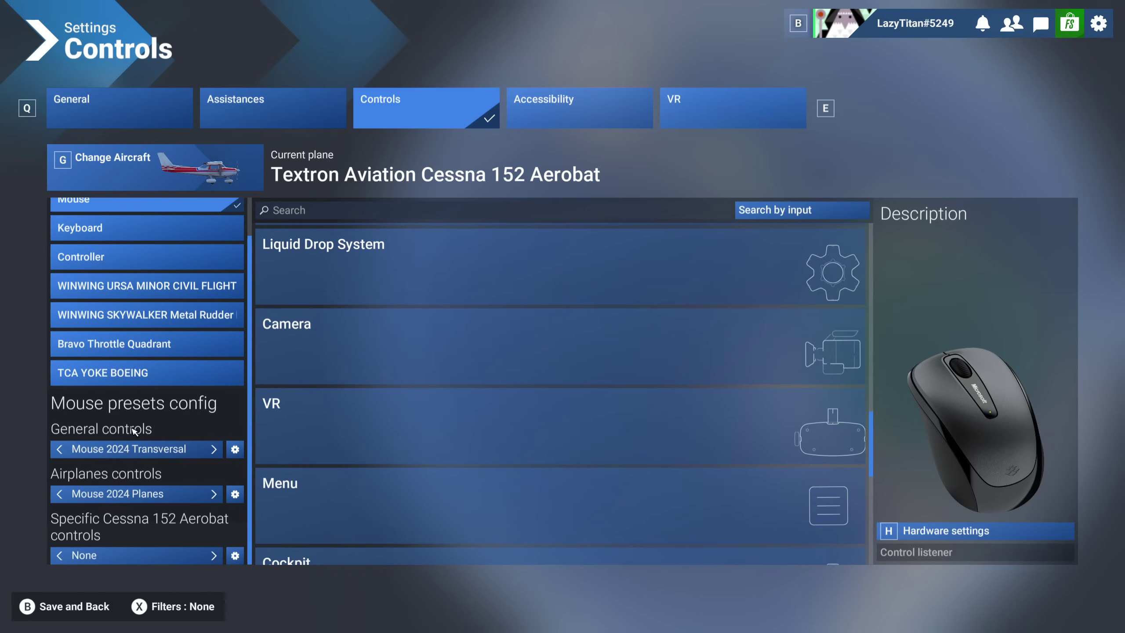
left_click(329, 344)
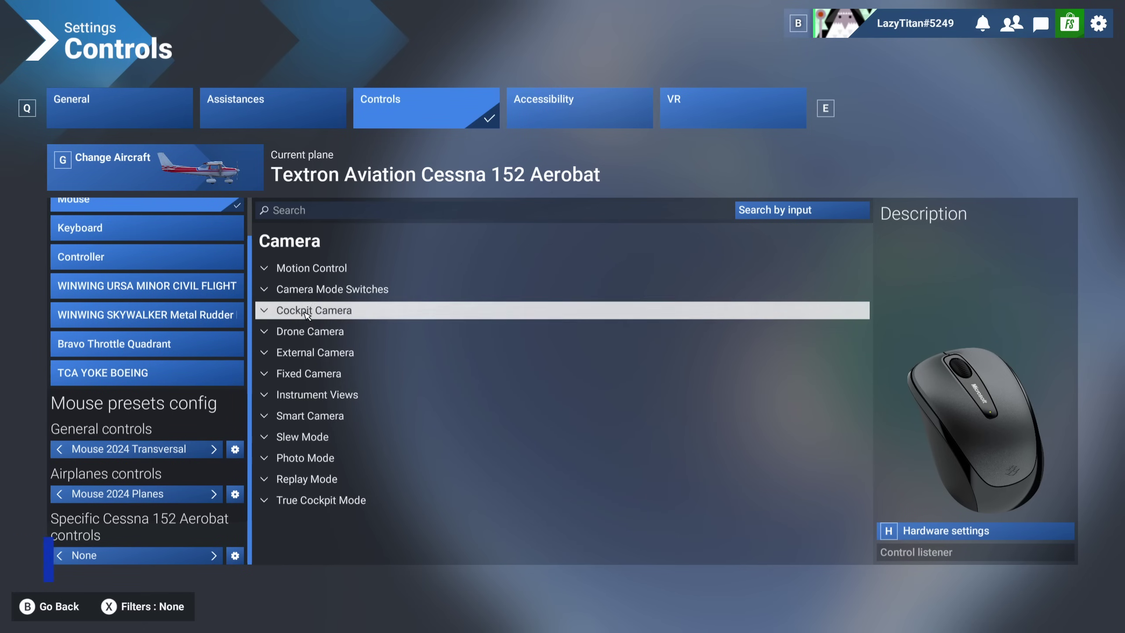
Expand Motion Control and Camera Mode Switches, and cancel the Duplicate profile prompt for Toggle Drone
left_click(310, 268)
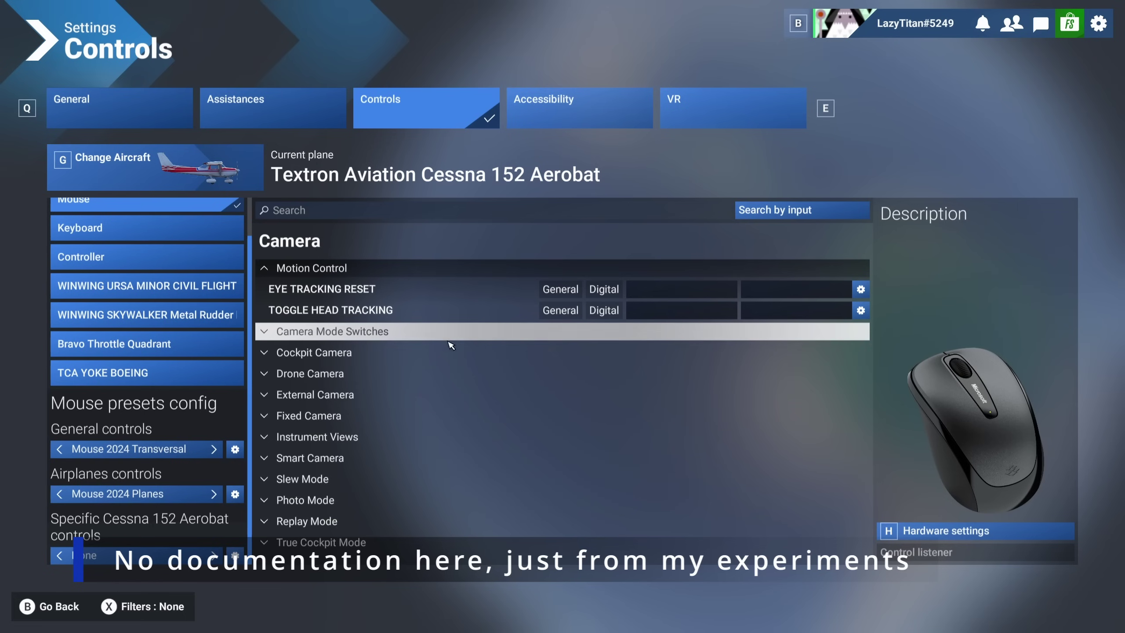
left_click(462, 337)
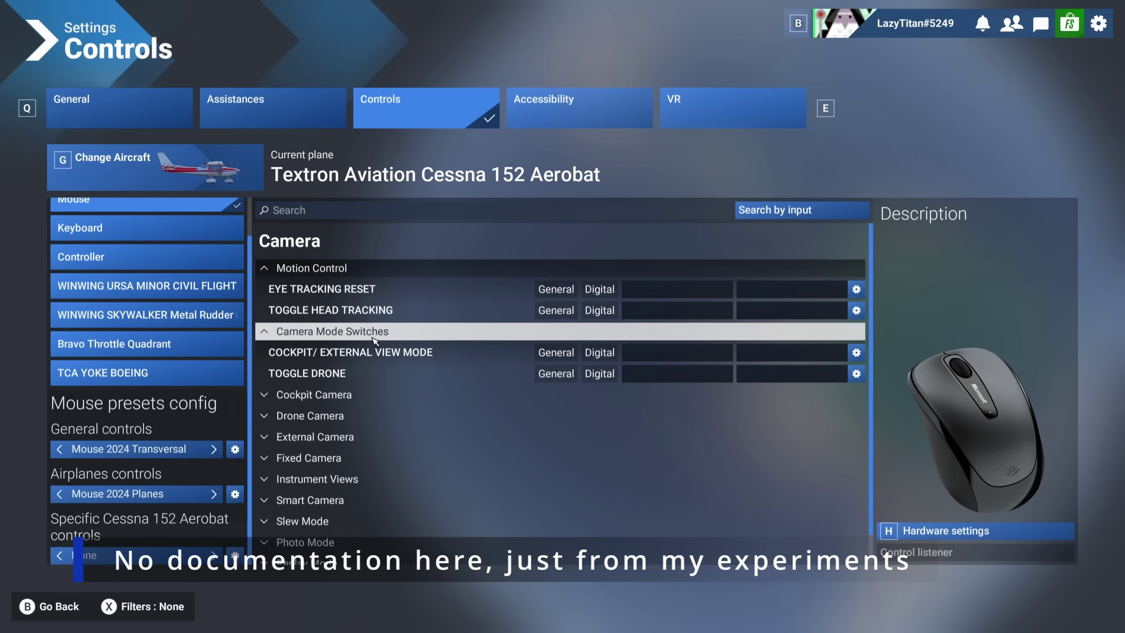
left_click(663, 380)
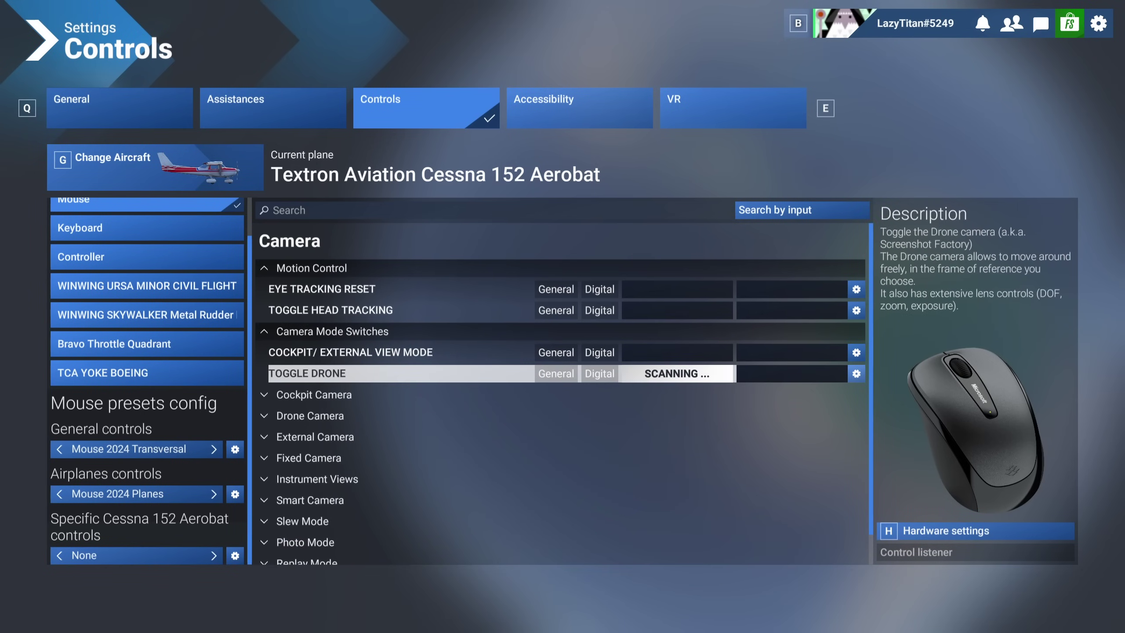
left_click(664, 381)
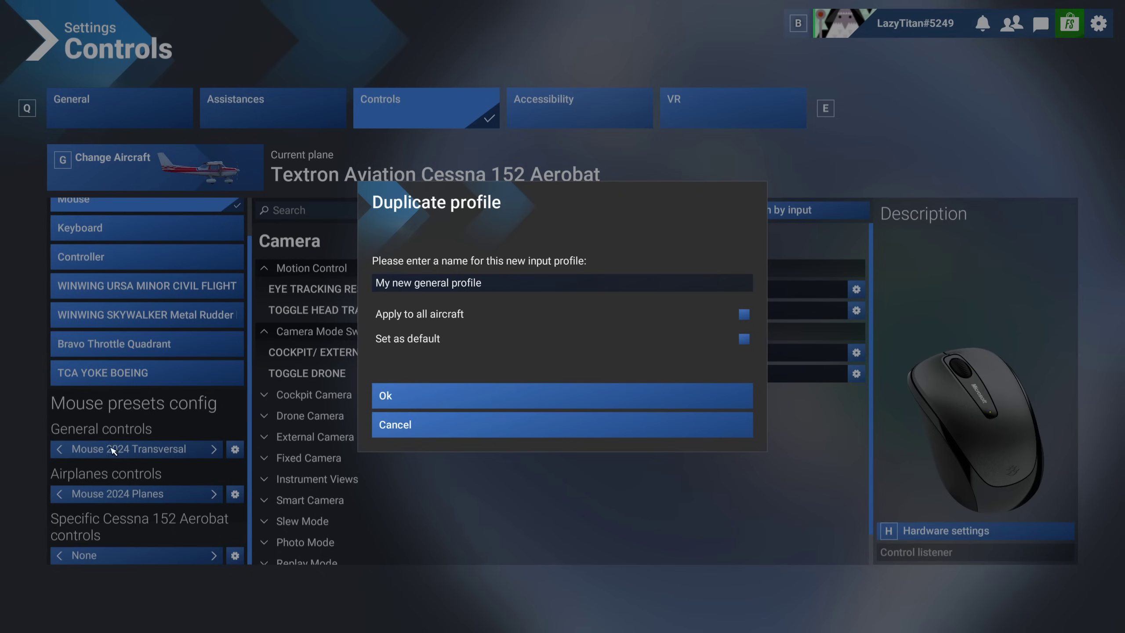
left_click(418, 426)
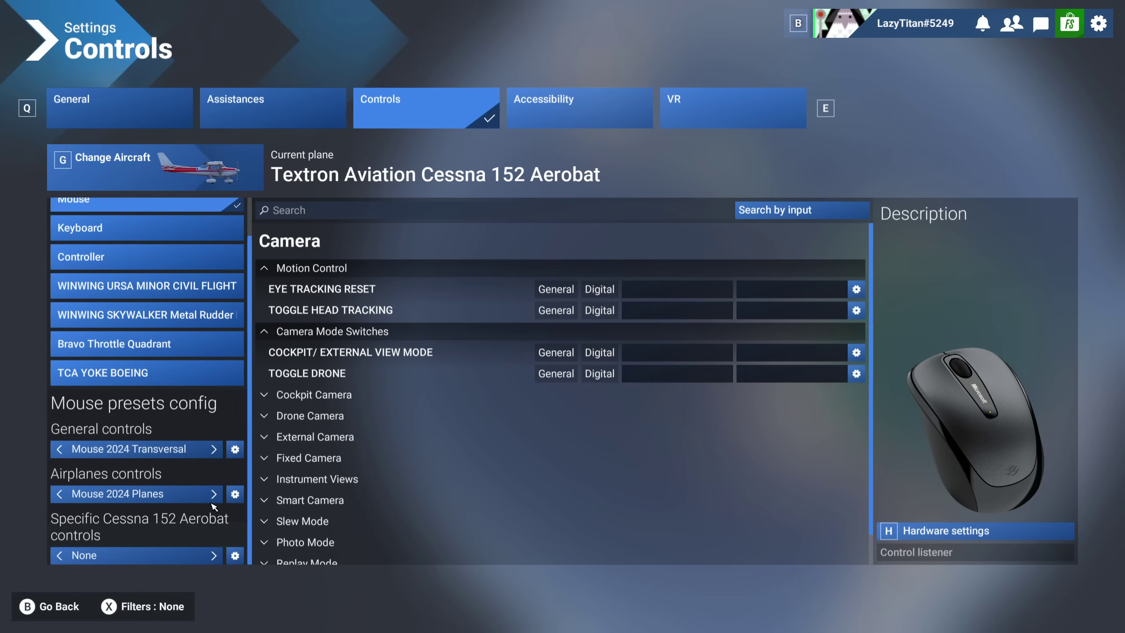
List only the Mouse's assigned bindings, such as Toggle Cockpit Freelook on 8
left_click(160, 226)
left_click(164, 209)
left_click(144, 612)
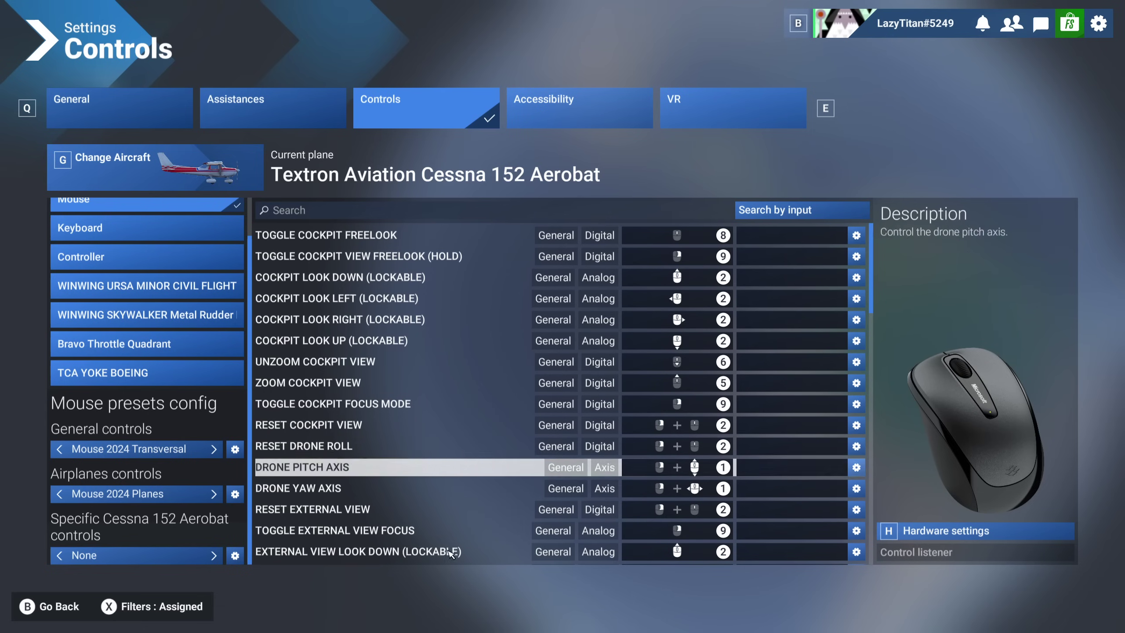
scroll(392, 458, "down", 10)
scroll(392, 459, "down", 10)
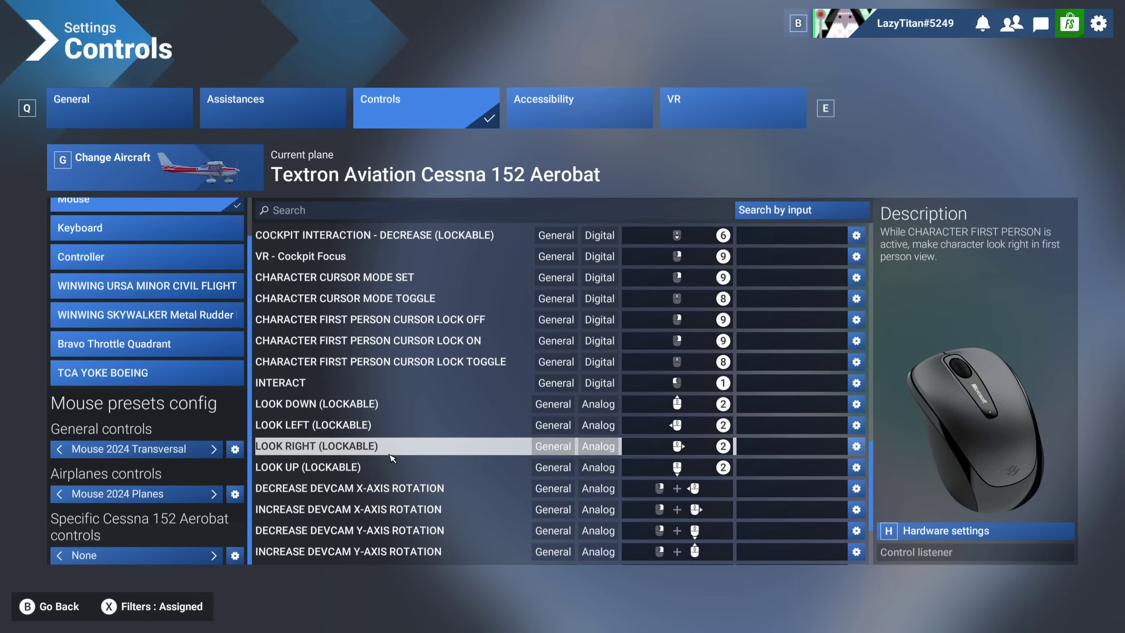
scroll(409, 412, "down", 3)
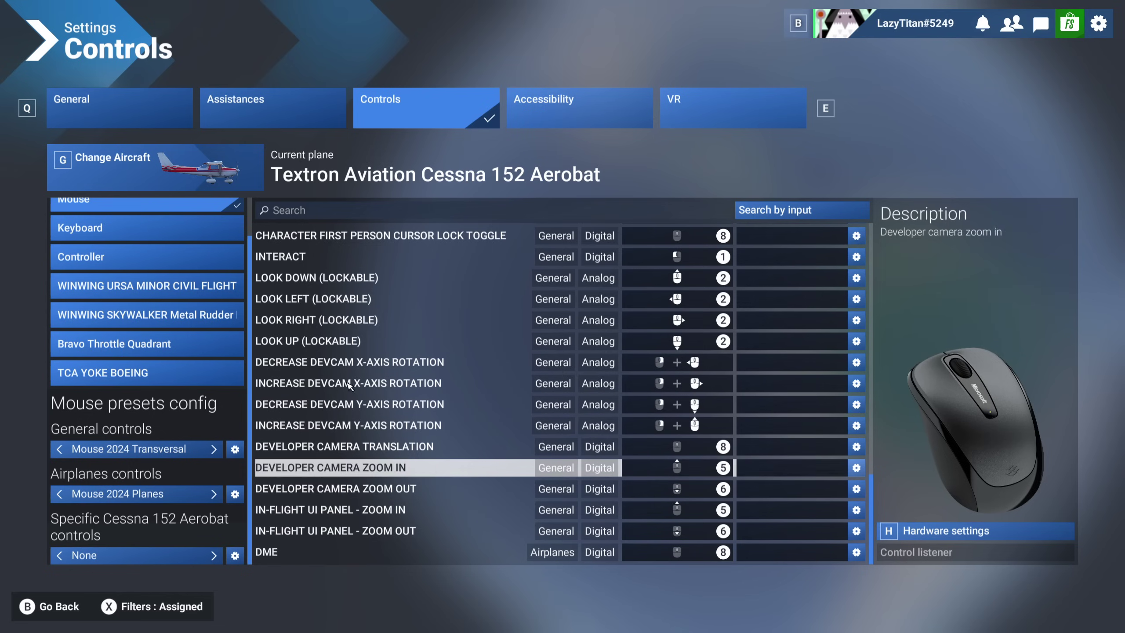
scroll(375, 460, "up", 15)
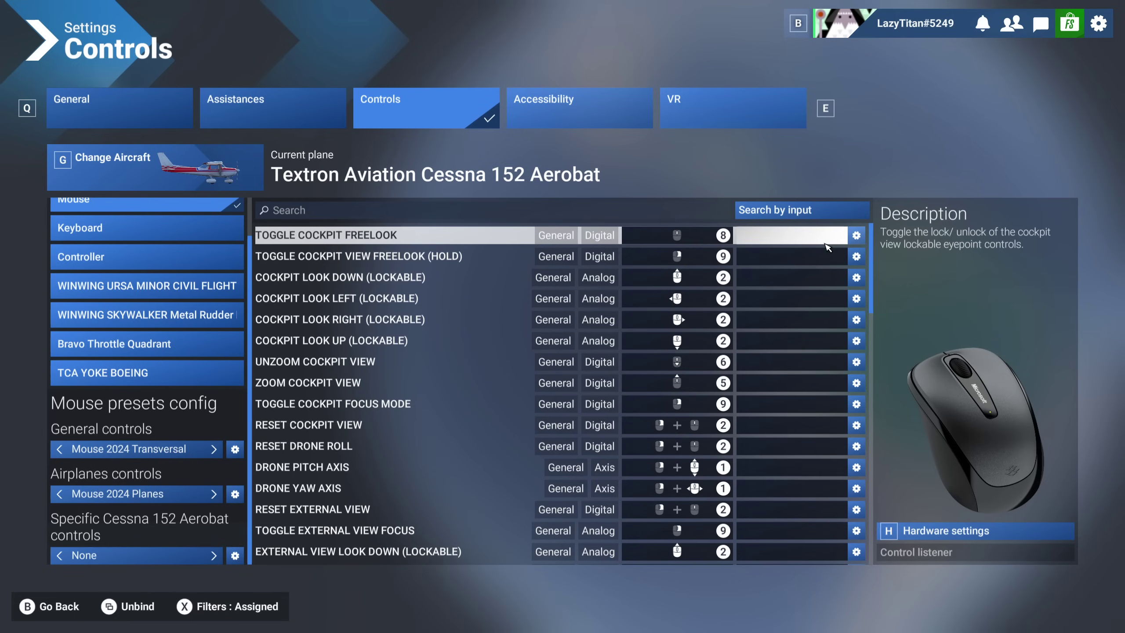
left_click(856, 235)
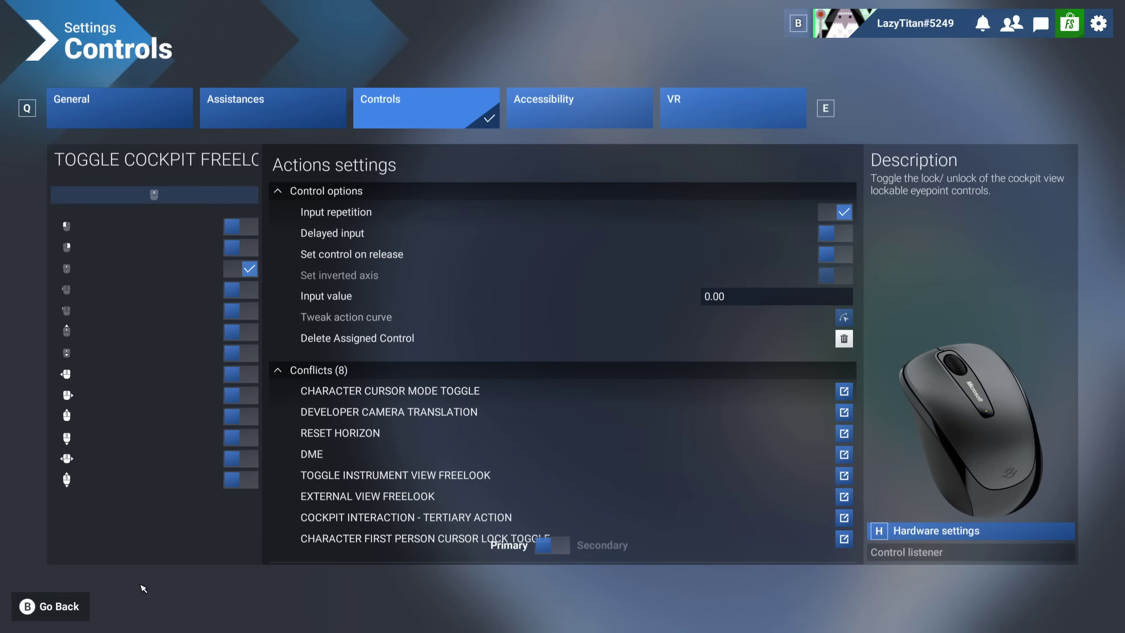
left_click(71, 609)
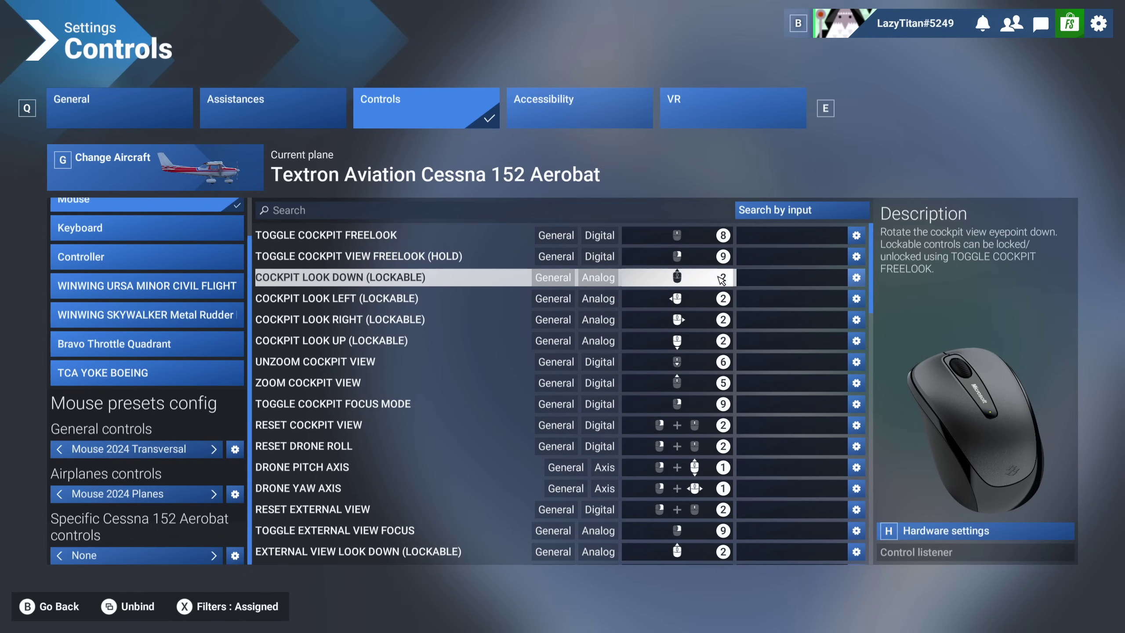
left_click(856, 277)
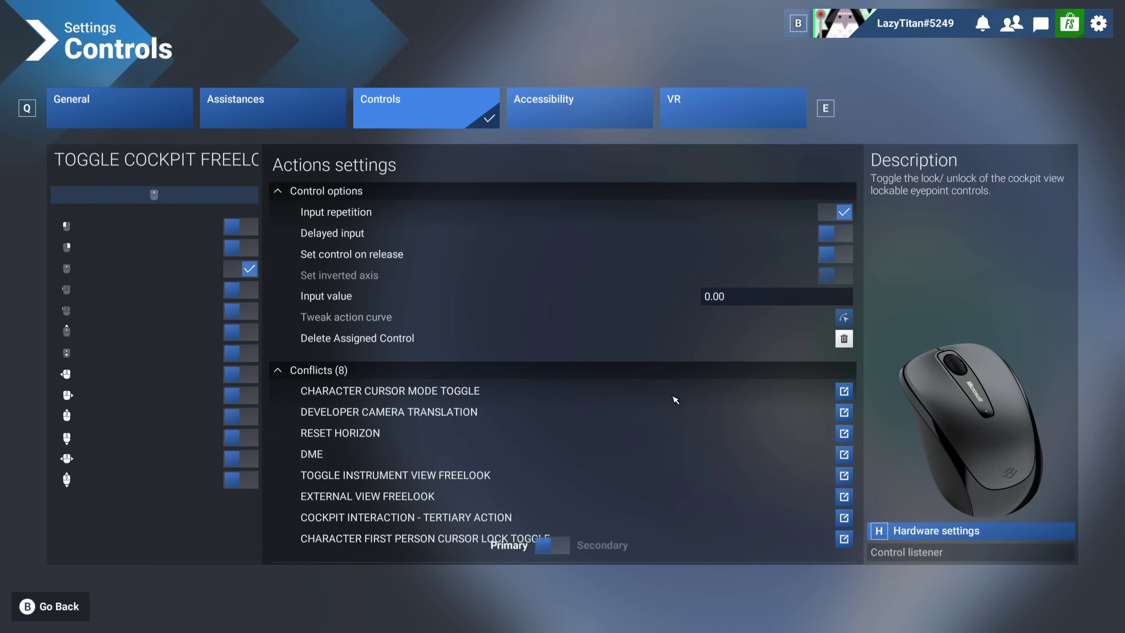
left_click(82, 608)
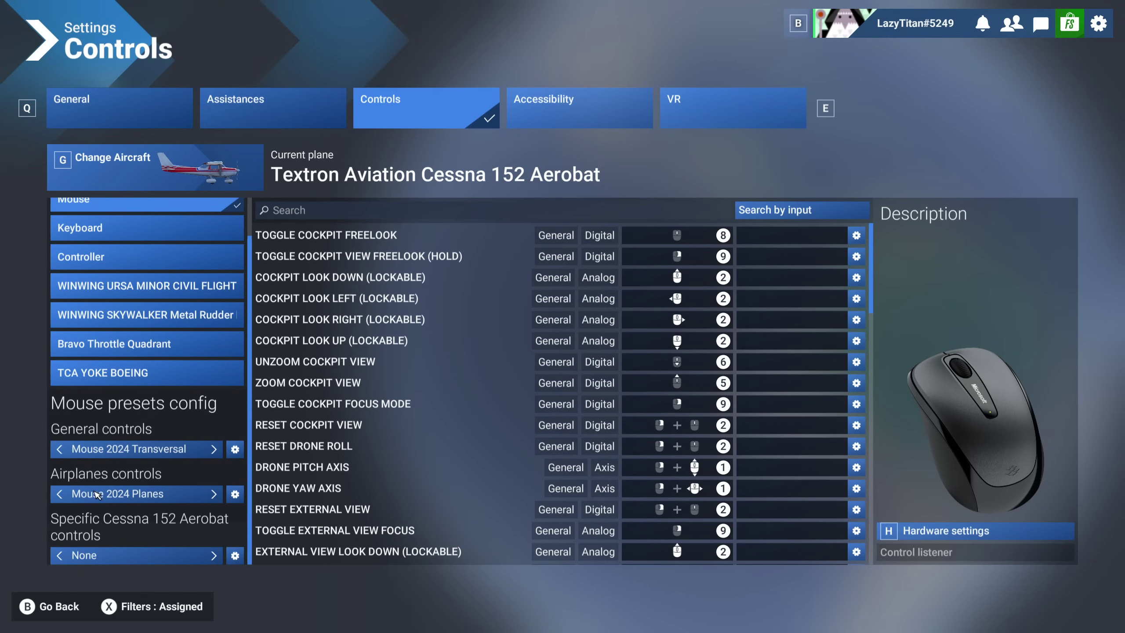
left_click(235, 449)
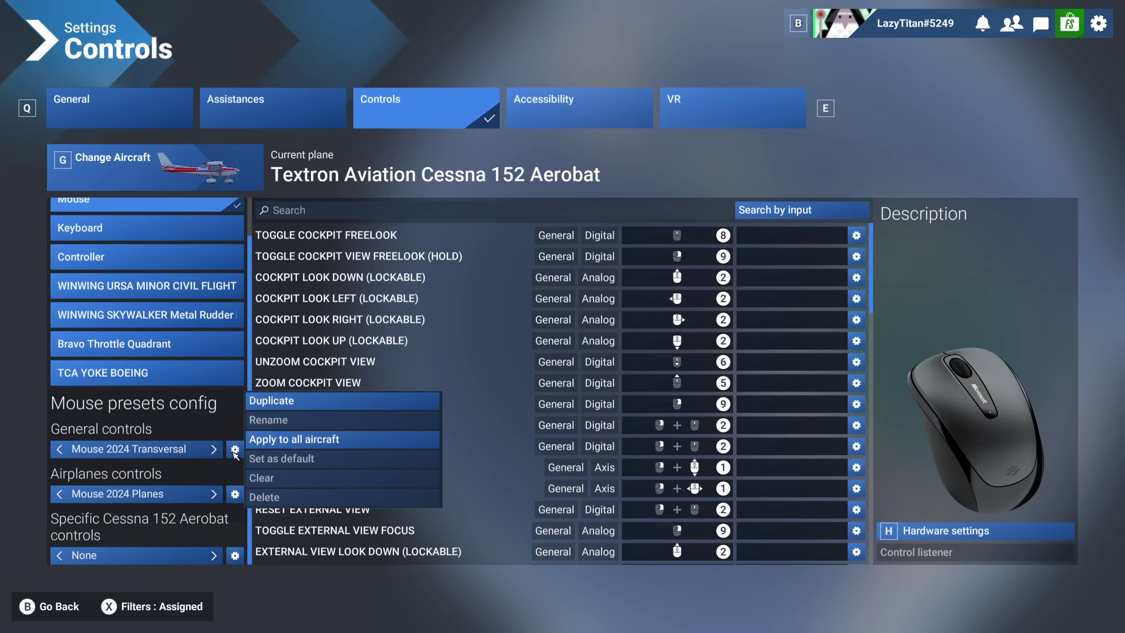
left_click(244, 493)
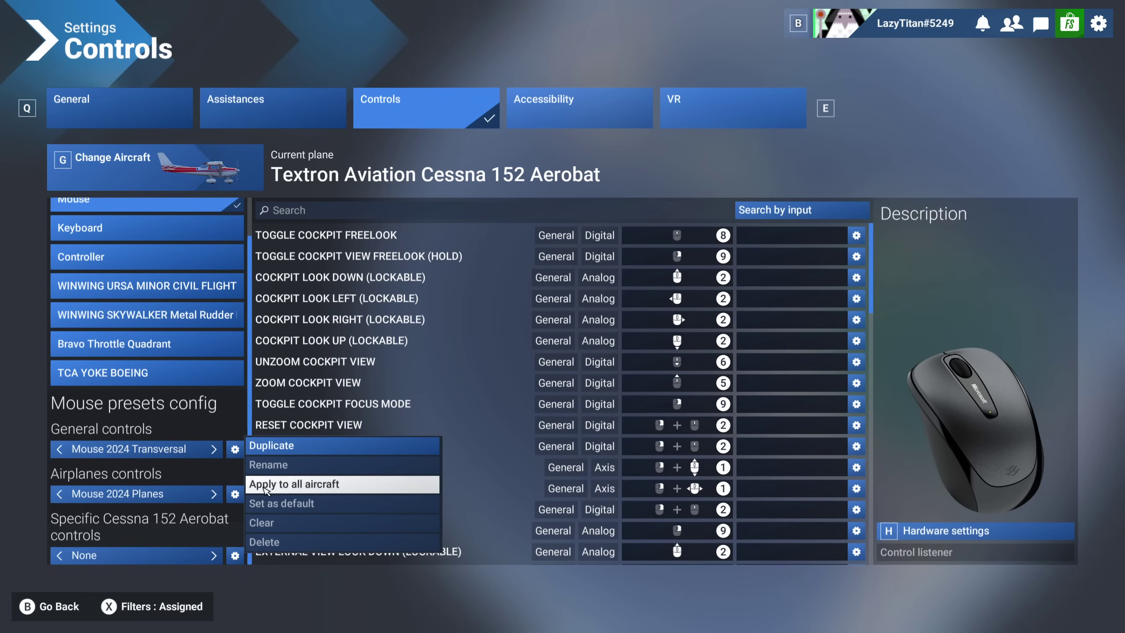
left_click(248, 490)
left_click(235, 449)
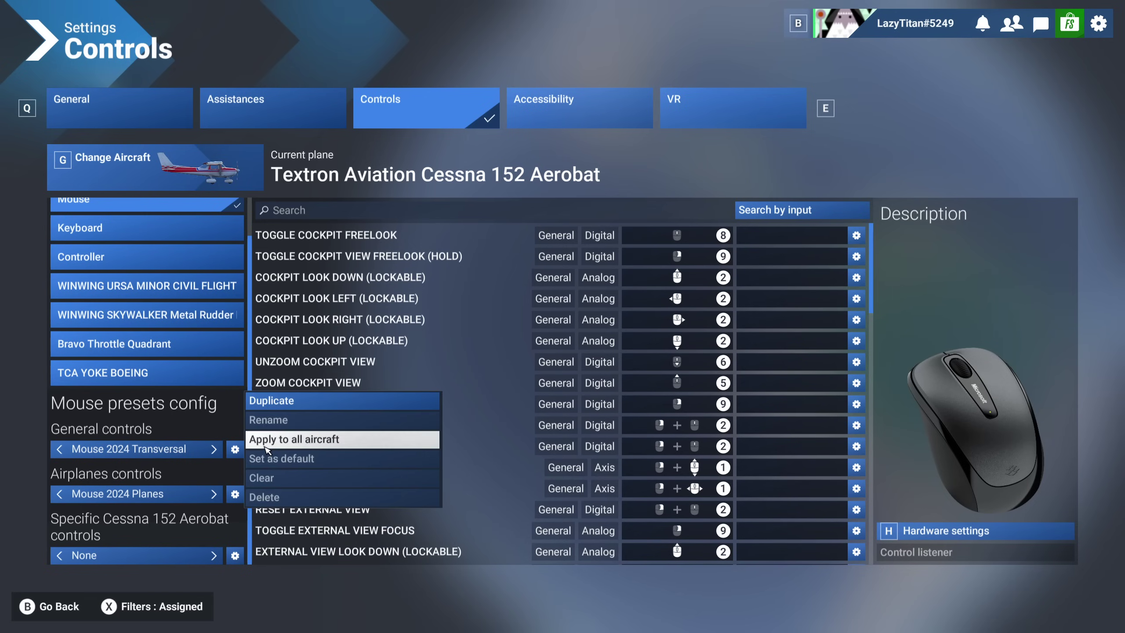
left_click(235, 493)
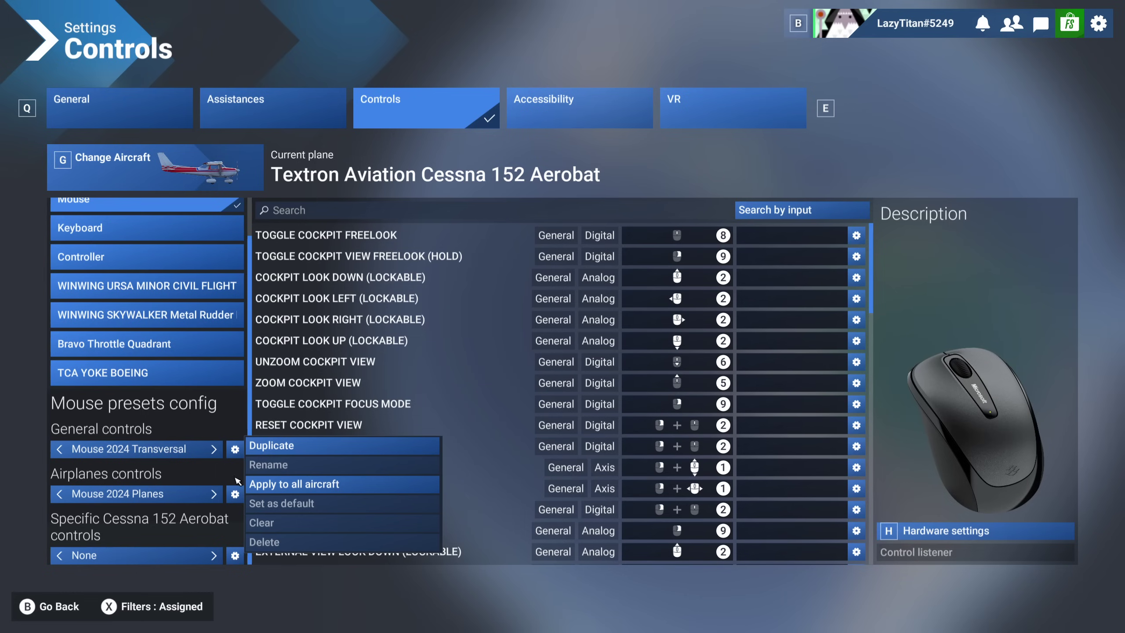
left_click(236, 495)
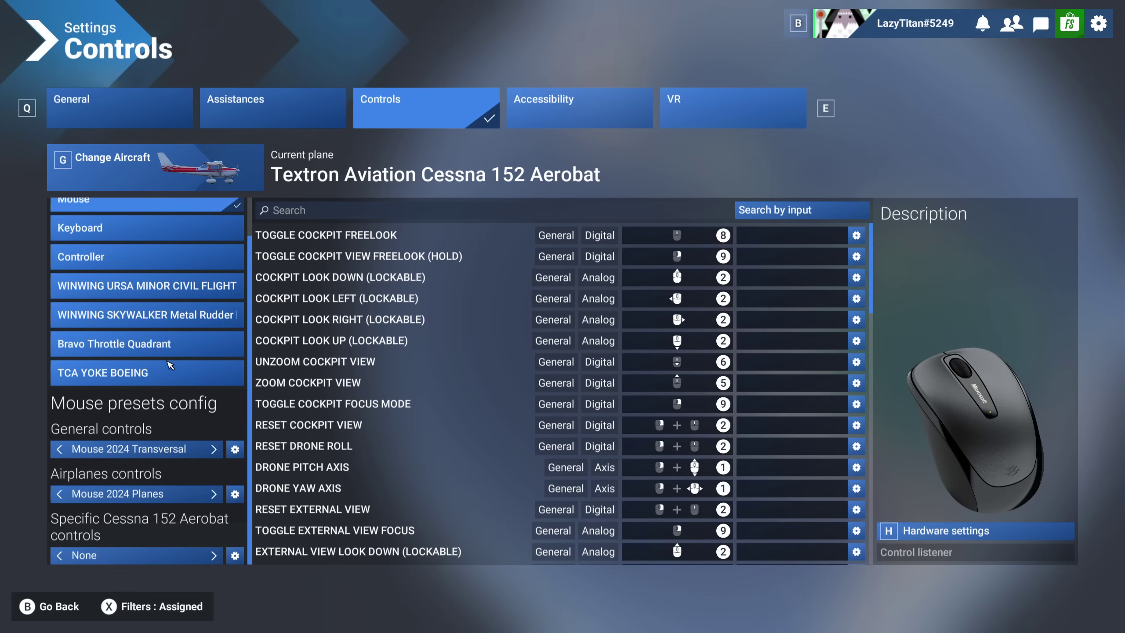
Show Keyboard bindings, trying Keyboard 2024 Transversal then returning to Keyboard 2020 Transversal
left_click(133, 227)
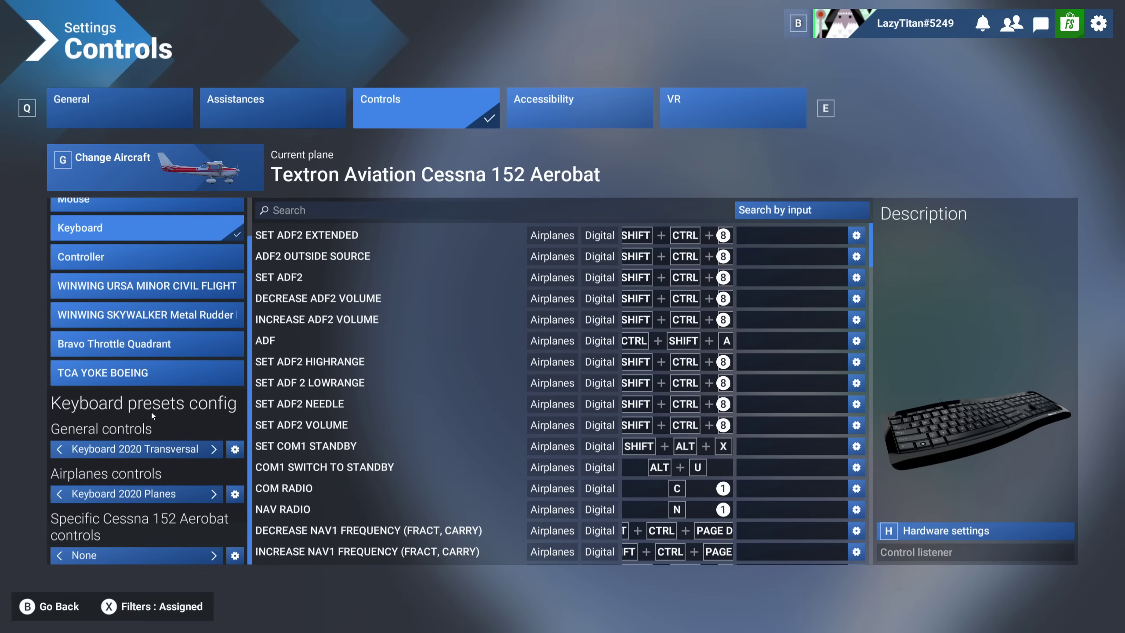
left_click(213, 449)
left_click(59, 449)
left_click(58, 449)
left_click(214, 450)
Inspect the General and Airplanes keyboard preset options without changing anything
left_click(235, 449)
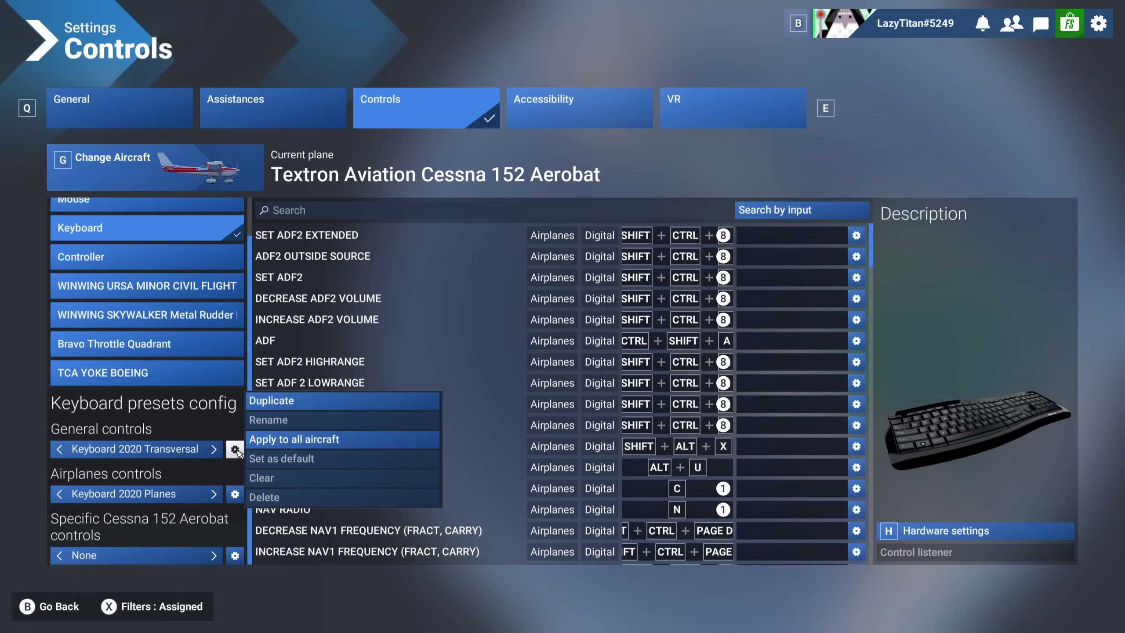
left_click(235, 494)
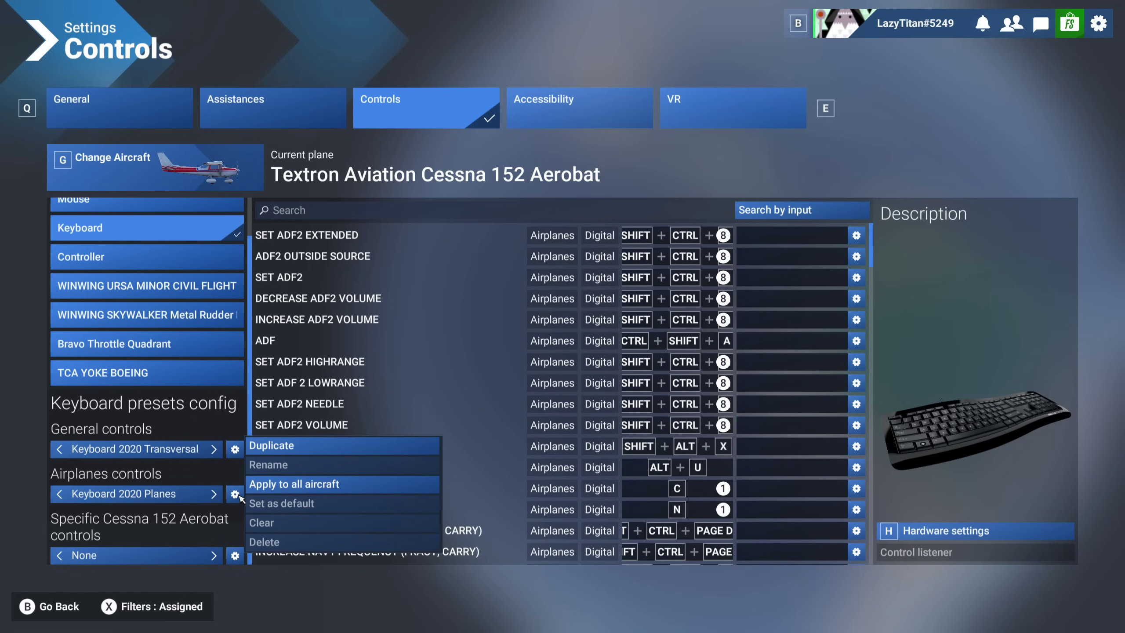
left_click(235, 450)
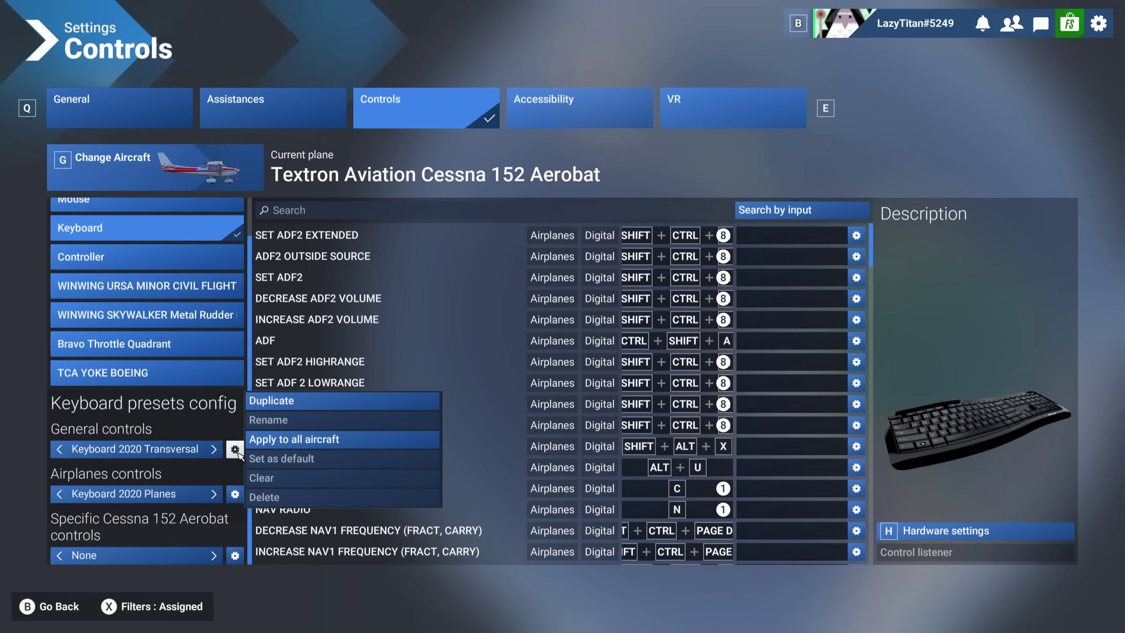
left_click(235, 494)
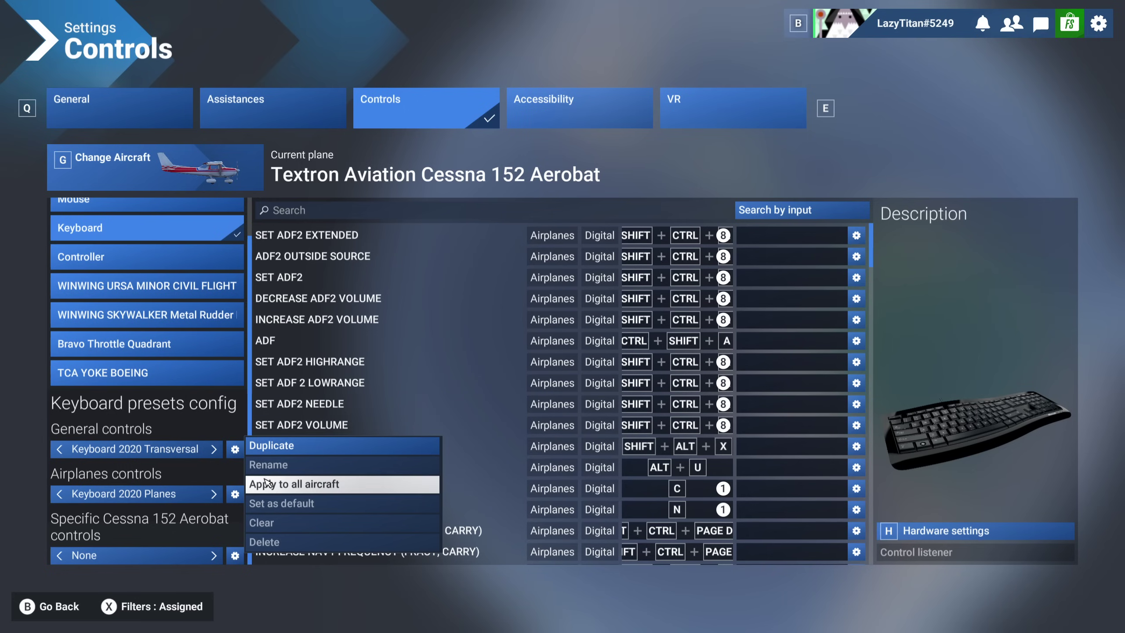
left_click(236, 491)
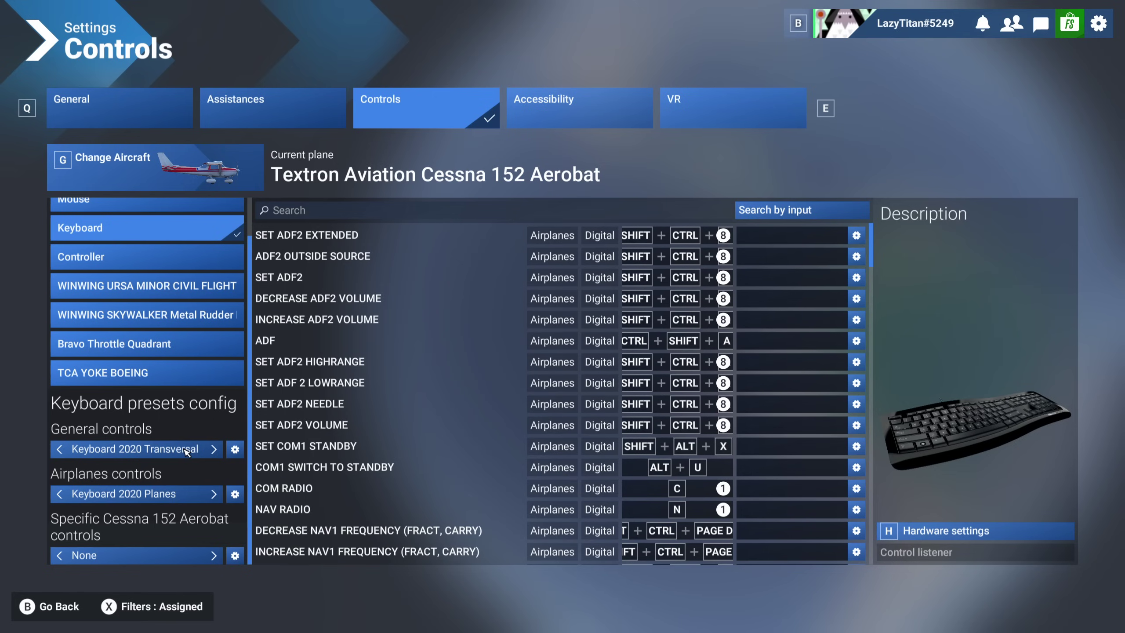
Show the Controller's bindings and view its General, Airplanes and Cessna-specific preset options
left_click(148, 258)
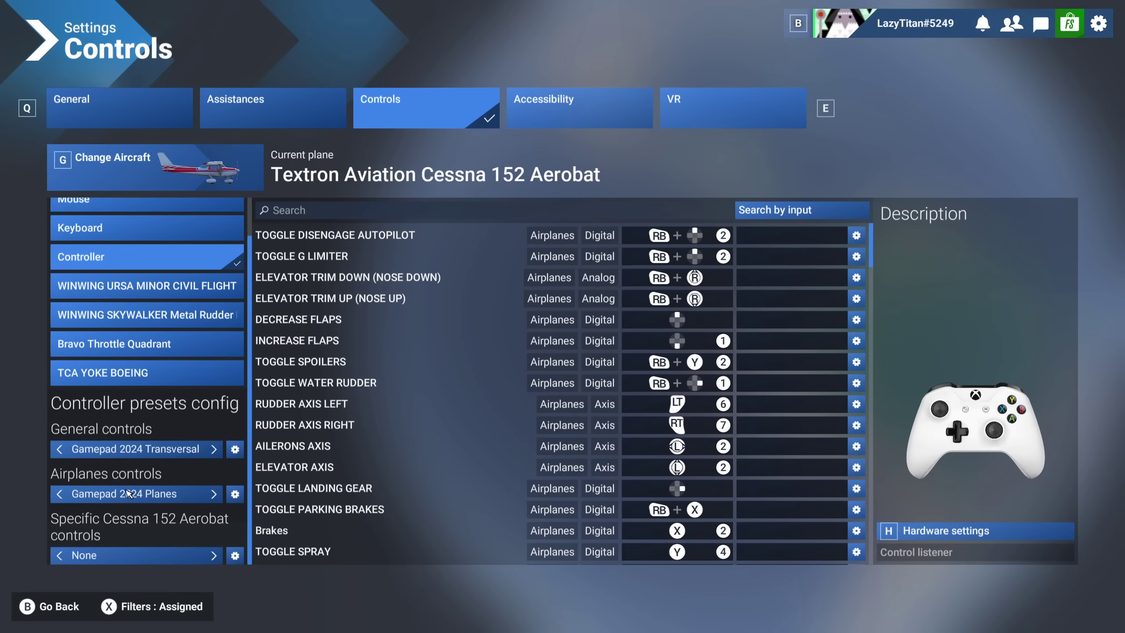
left_click(234, 449)
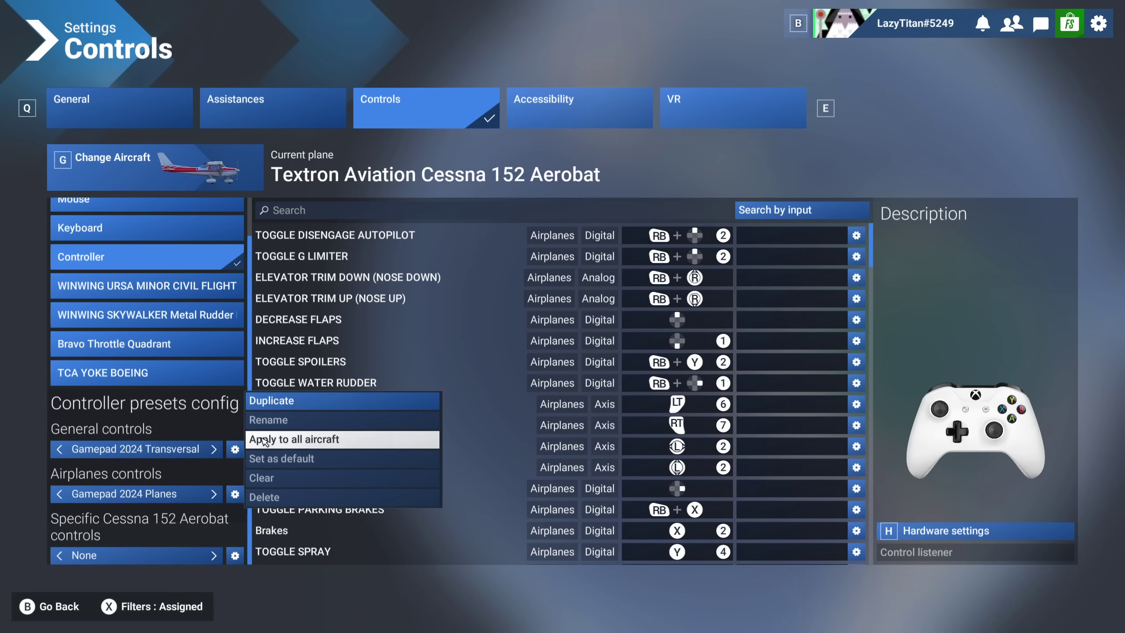
left_click(235, 493)
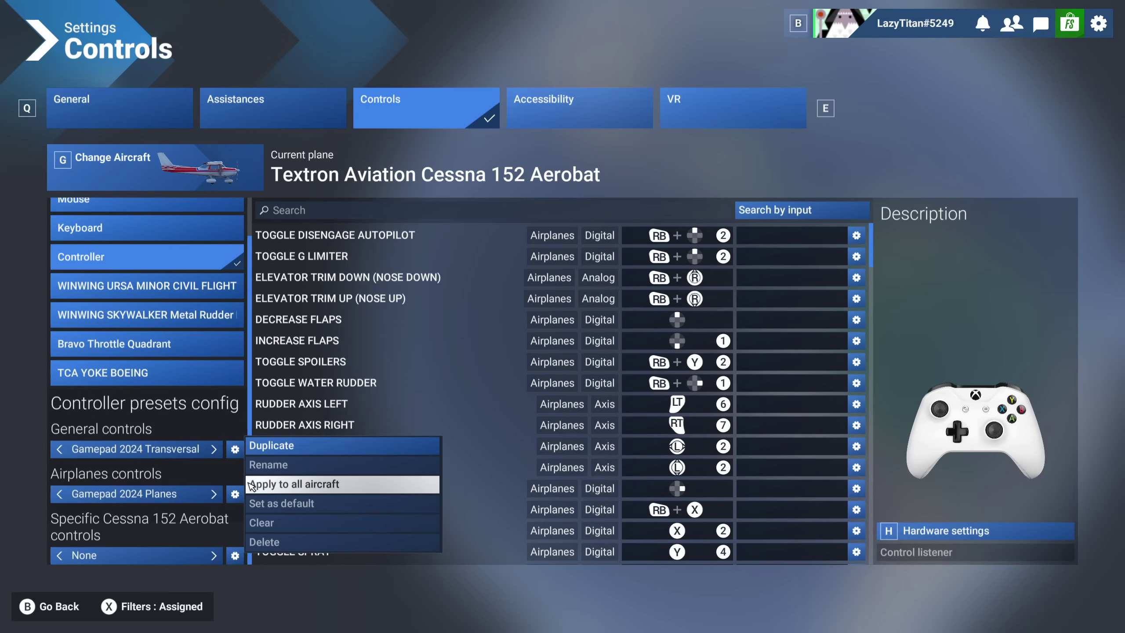
left_click(234, 556)
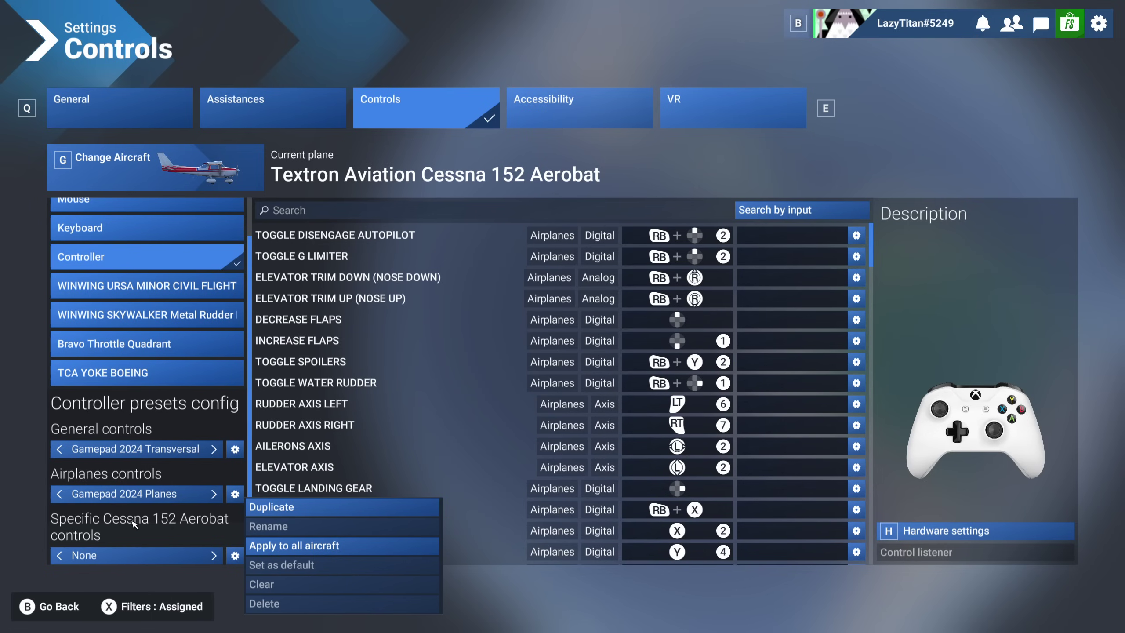
Delete the WINWING URSA MINOR stick's Airbus airplanes profile, leaving it at None
left_click(145, 293)
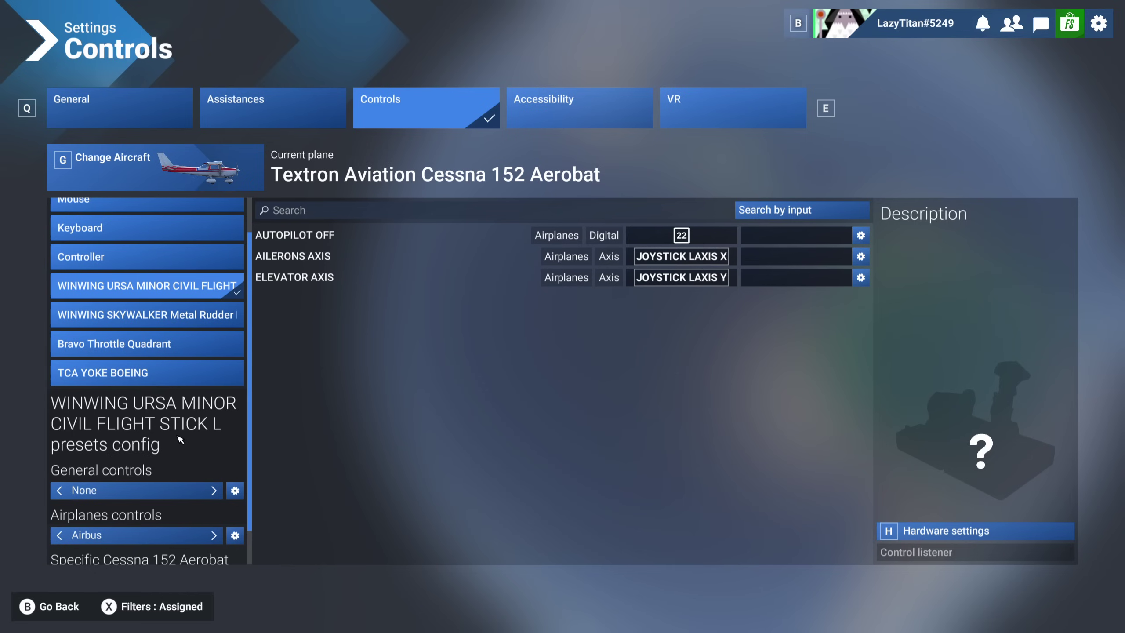
scroll(179, 439, "down", 1)
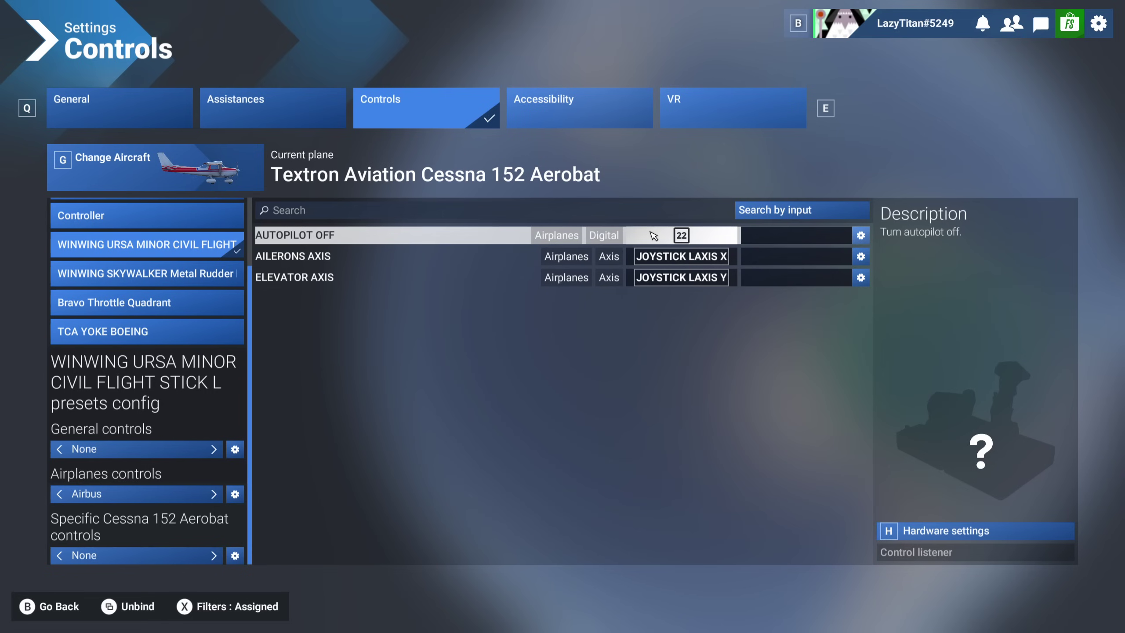
left_click(235, 494)
left_click(267, 542)
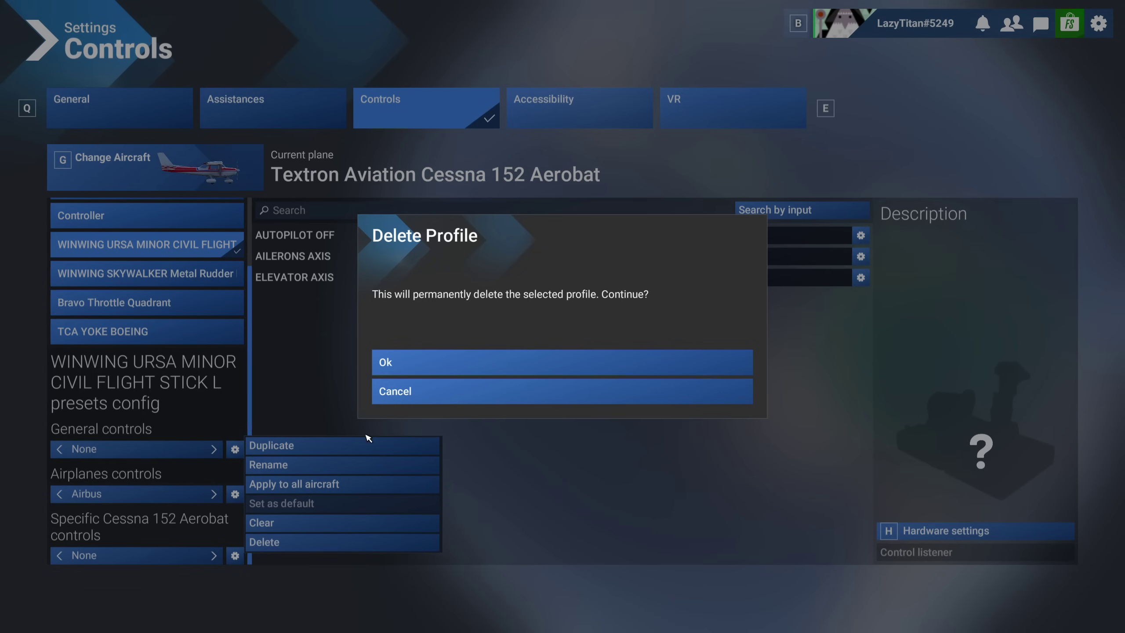
left_click(385, 364)
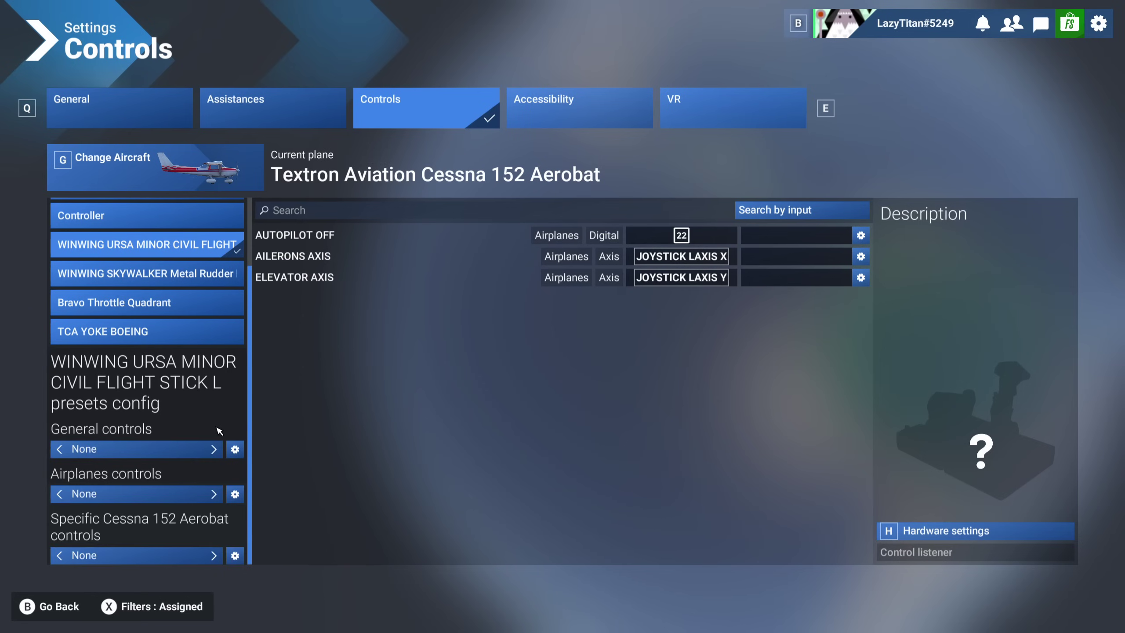
Search the WINWING stick's control actions for 'a', then clear the search
left_click(214, 495)
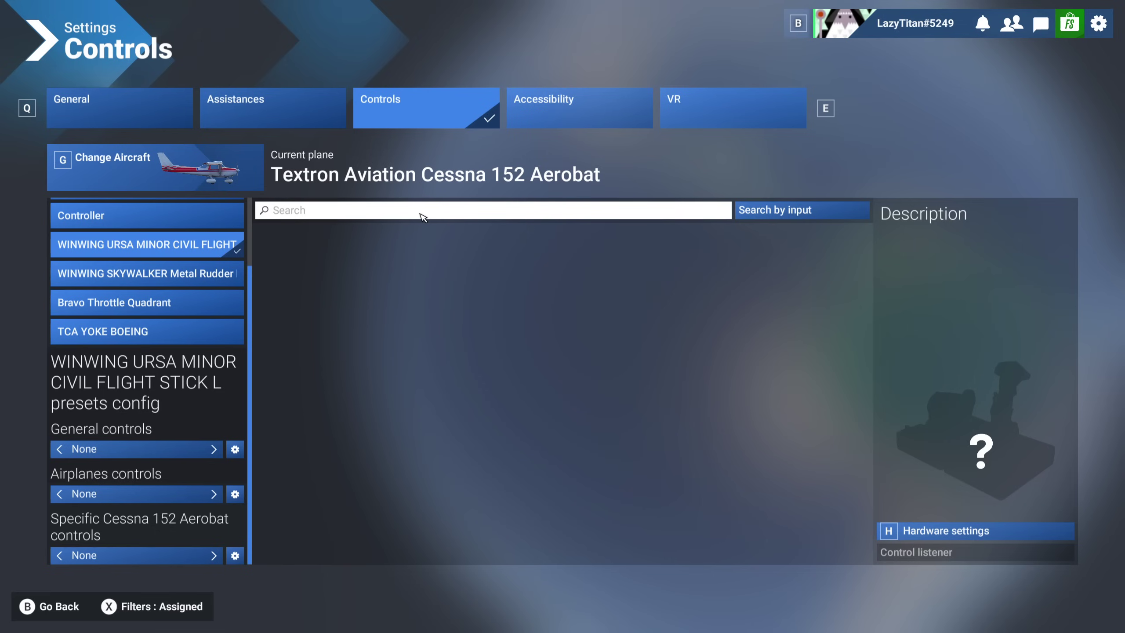
left_click(422, 217)
type("aileron")
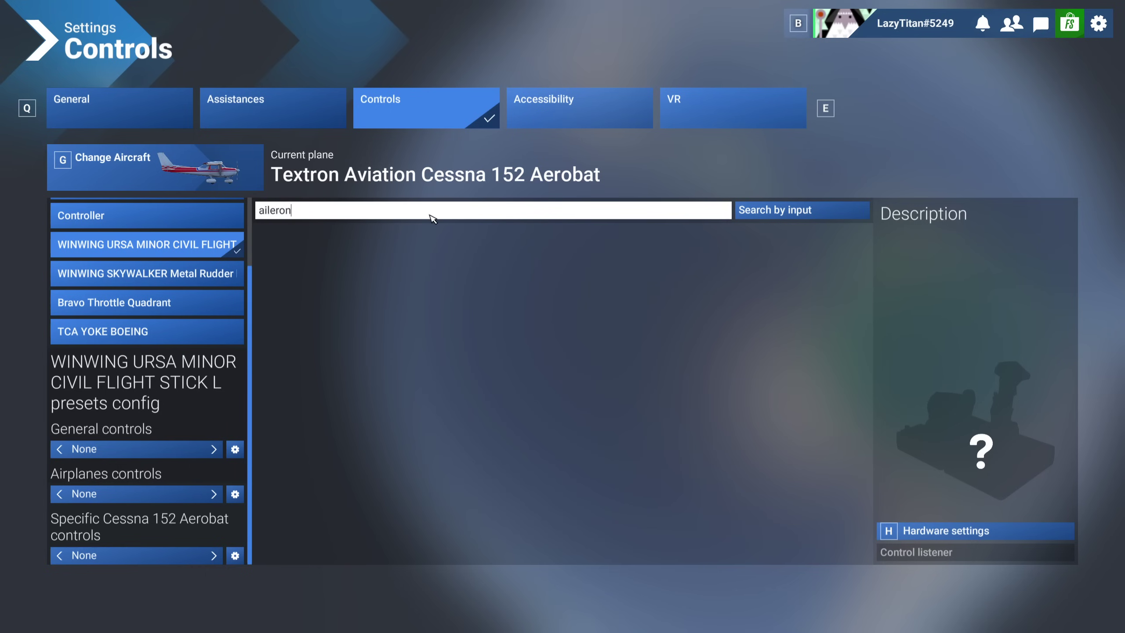
type("axis")
left_click(722, 210)
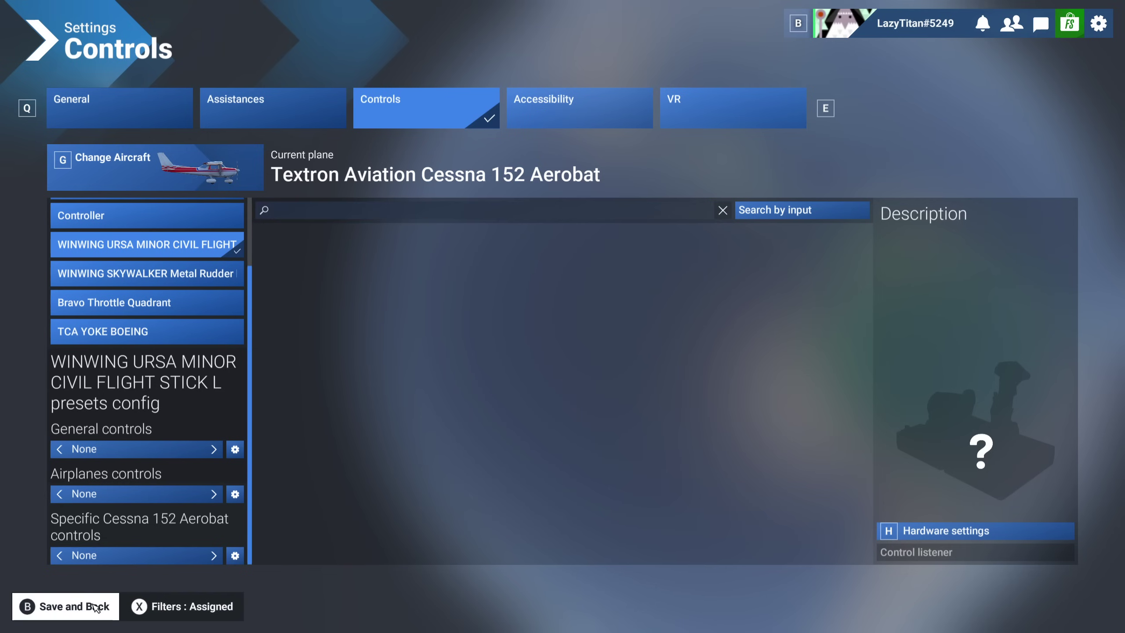
Set Filters to None, search 'aileron', and start binding the AILERONS AXIS slot
left_click(188, 606)
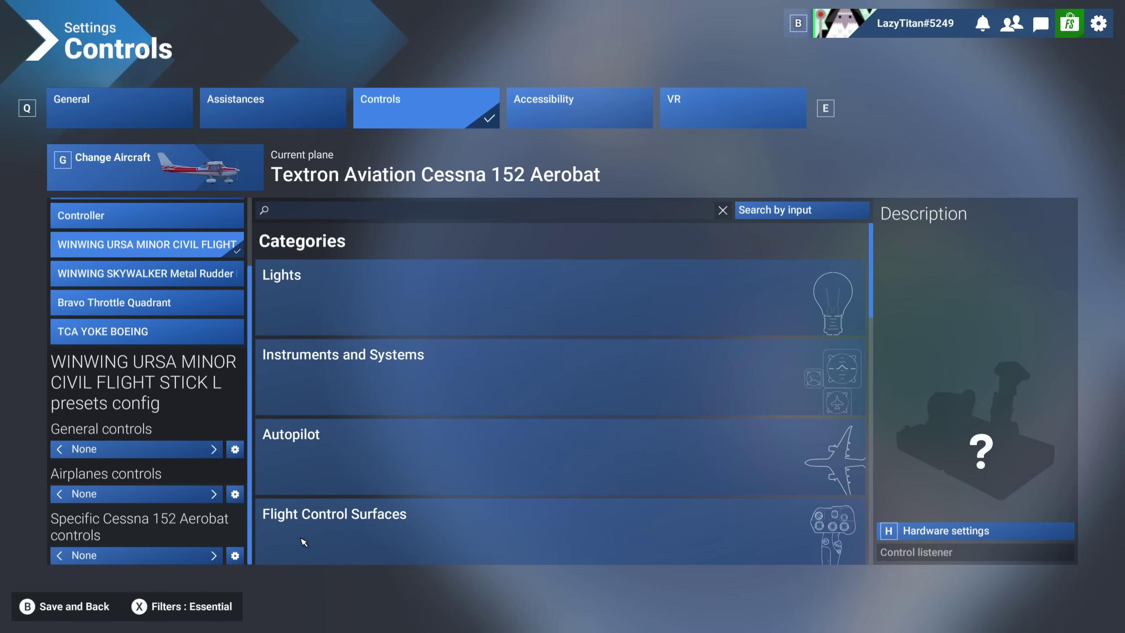
left_click(203, 610)
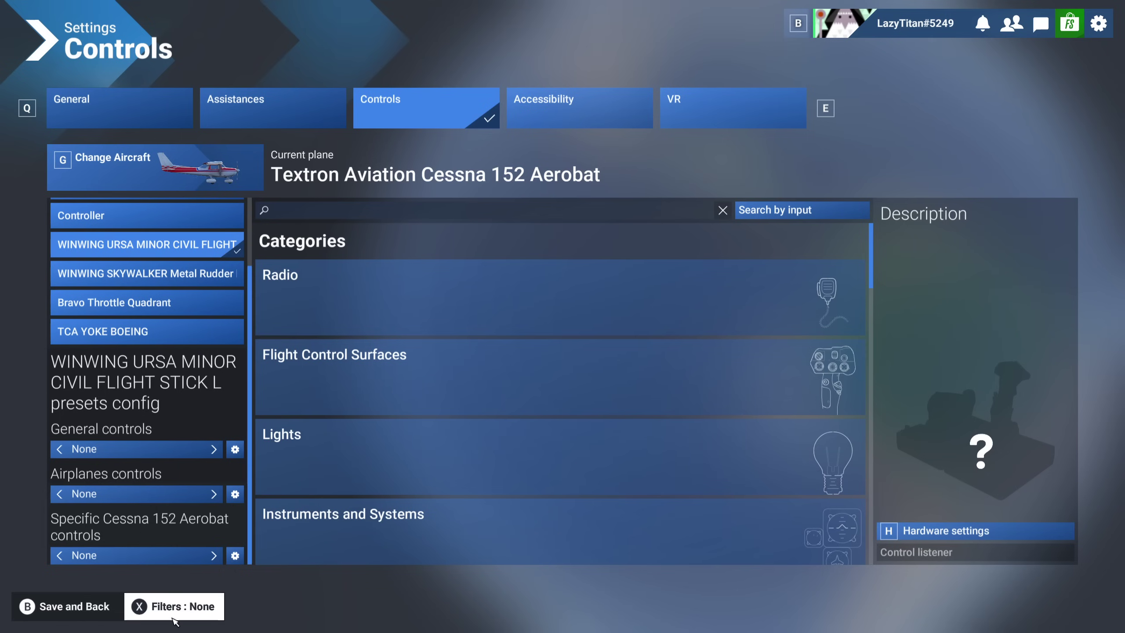
left_click(325, 211)
type("ail")
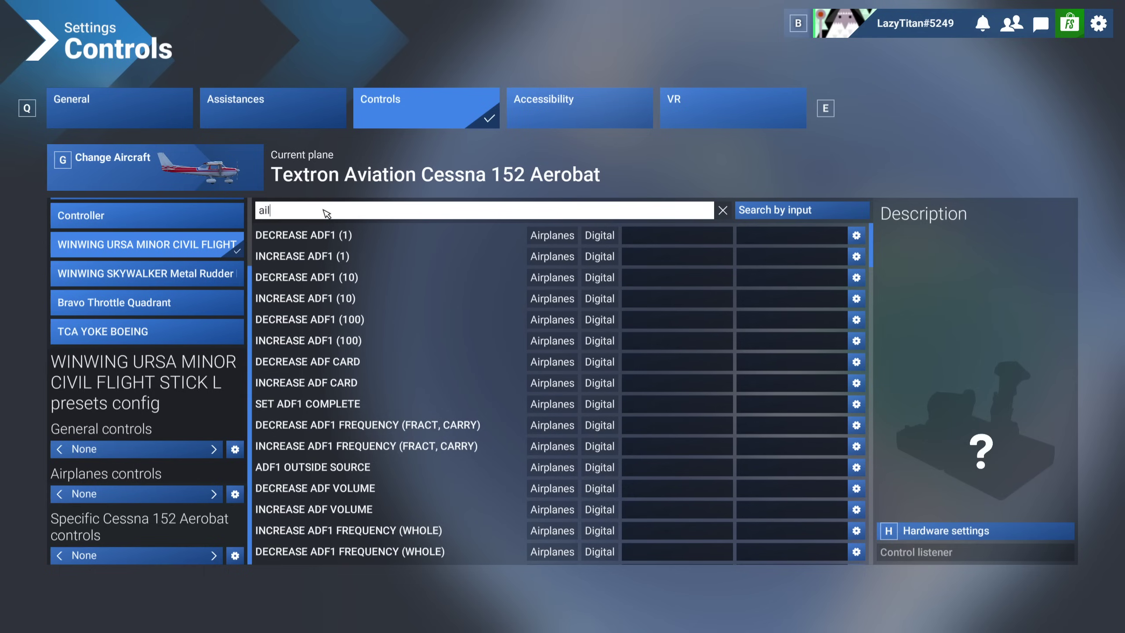
type("eron")
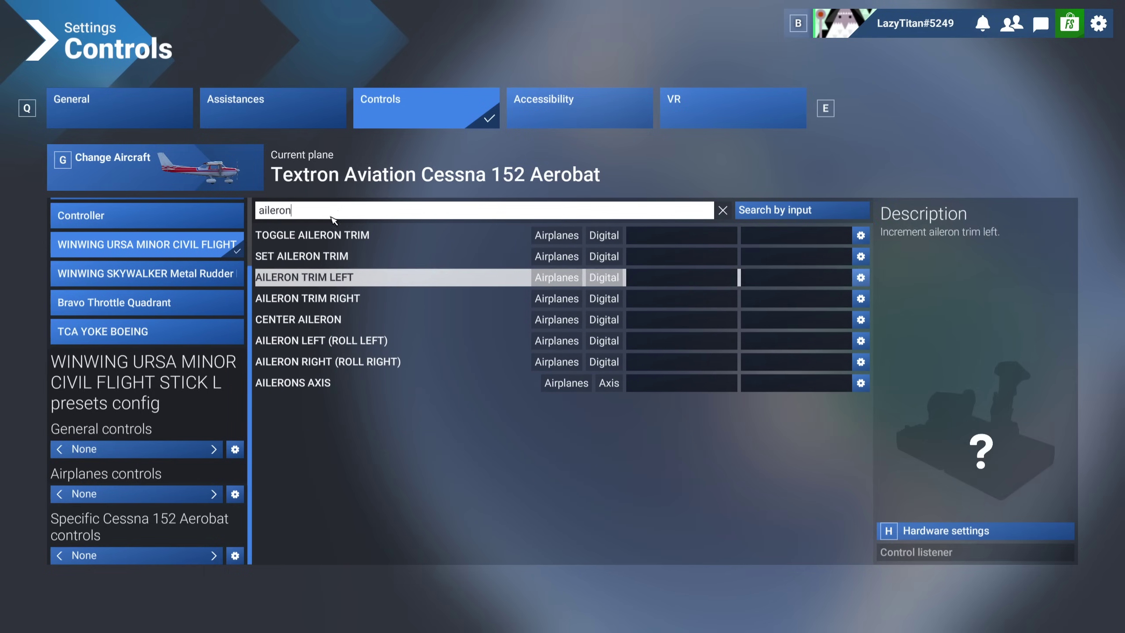
left_click(662, 387)
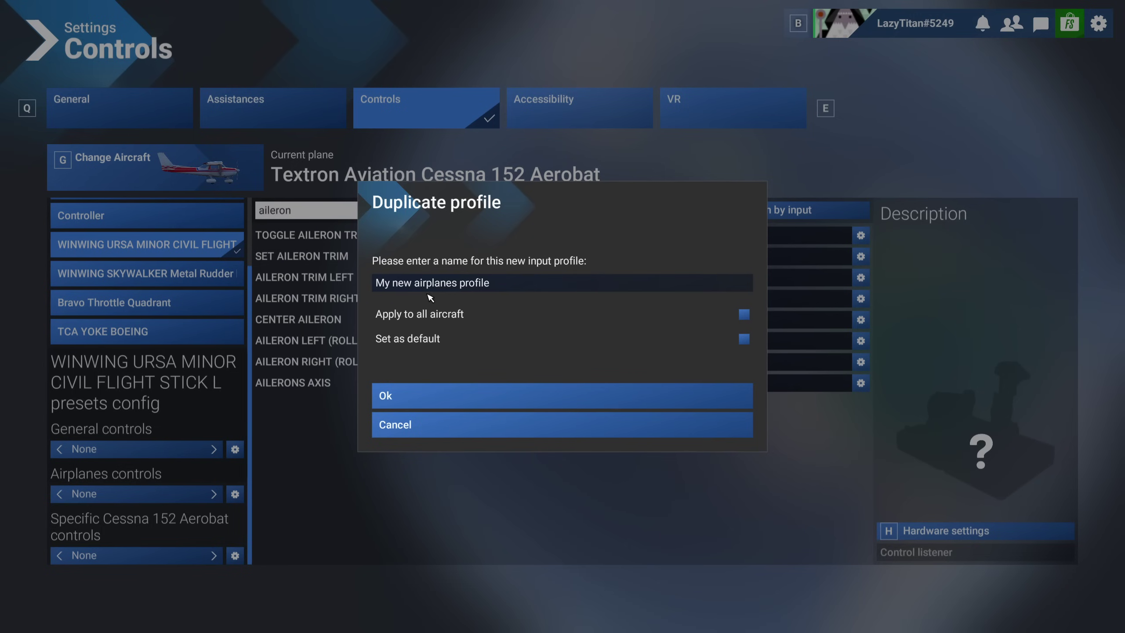
Name the new stick airplanes profile AIRBUS, apply it to all aircraft, and confirm
left_click(499, 286)
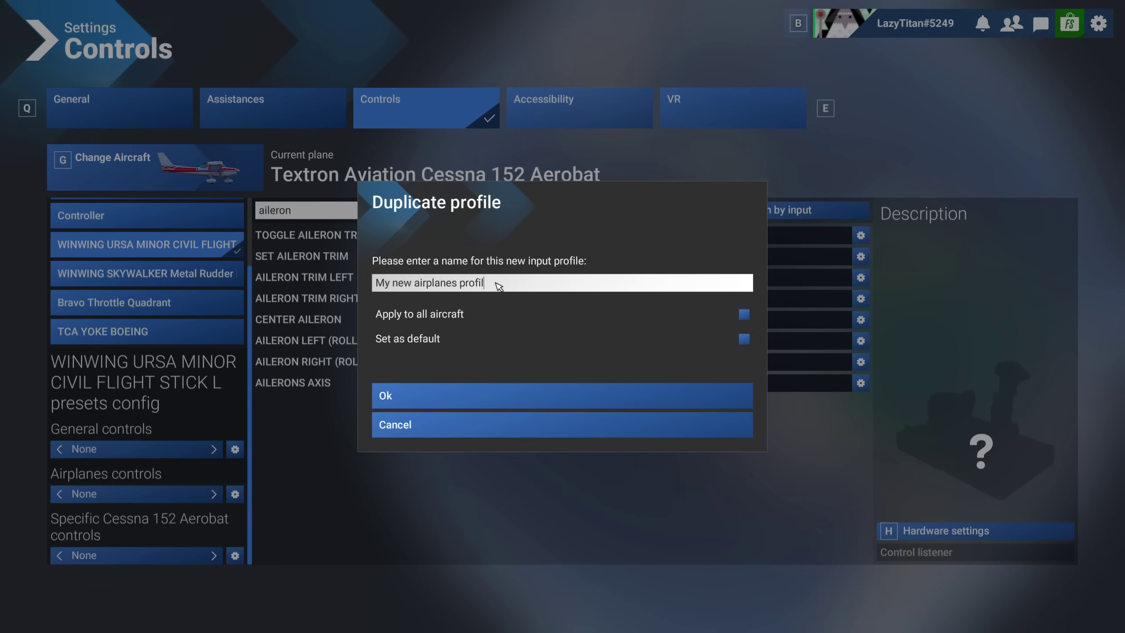
key("BackSpace")
key("BackSpace")
key("BackSpace")
key("BackSpace")
key("BackSpace")
key("BackSpace")
key("BackSpace")
key("BackSpace")
key("BackSpace")
key("BackSpace")
key("BackSpace")
key("BackSpace")
key("BackSpace")
key("BackSpace")
key("BackSpace")
key("BackSpace")
key("BackSpace")
key("BackSpace")
key("BackSpace")
key("BackSpace")
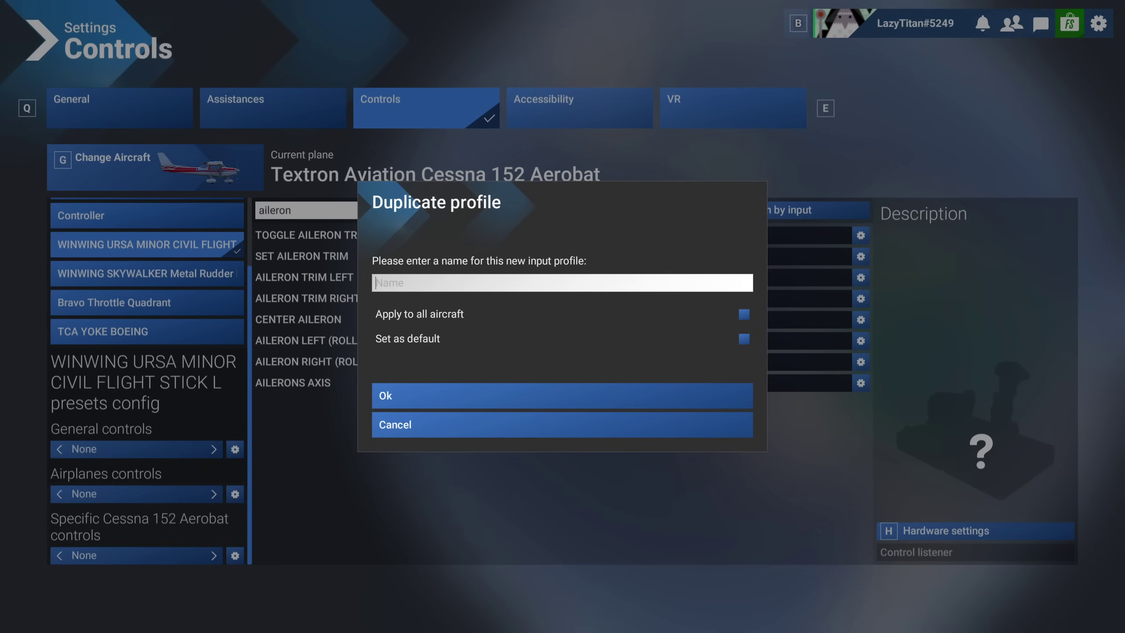
type("AIRBUS")
left_click(743, 317)
left_click(437, 401)
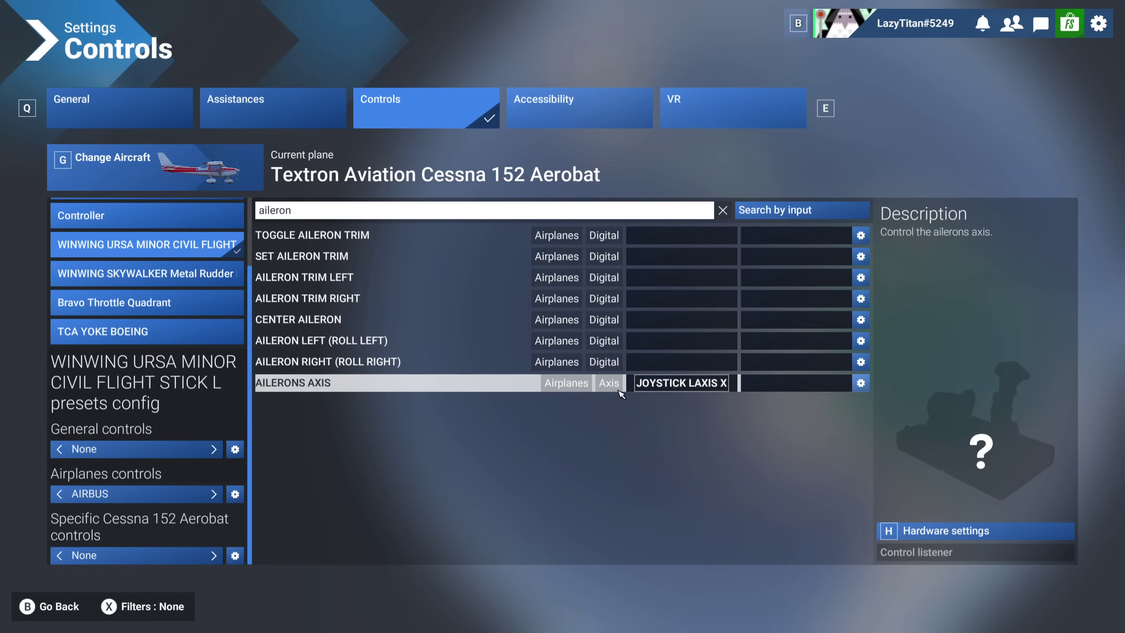
Search for elevator and bind the stick's Elevator Axis to JOYSTICK LAXIS Y
left_click(720, 213)
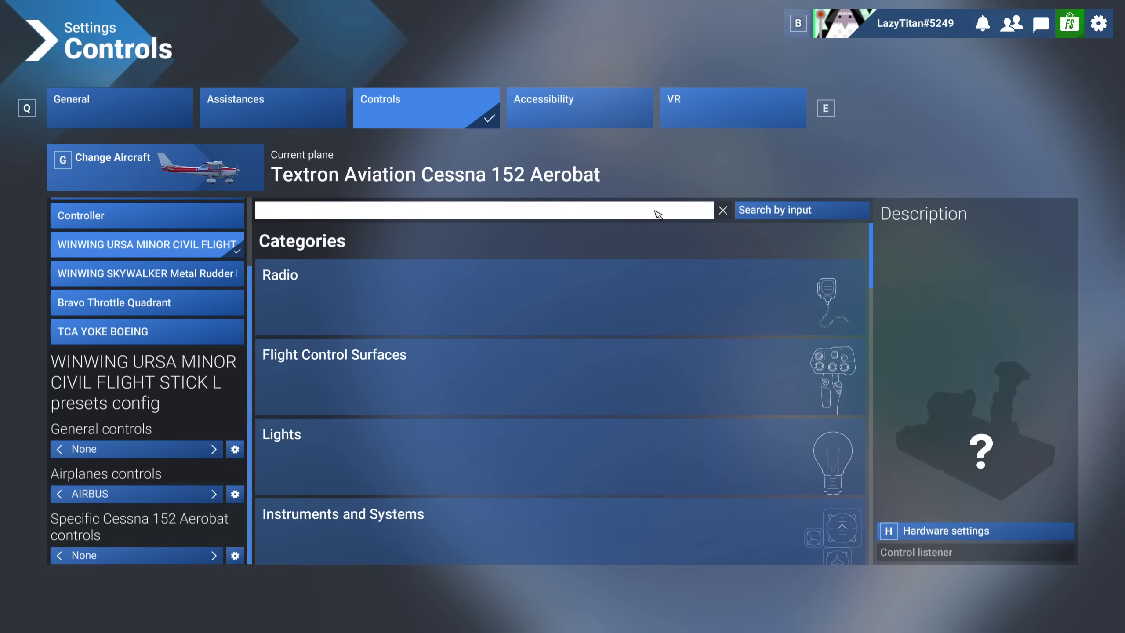
type("elevator")
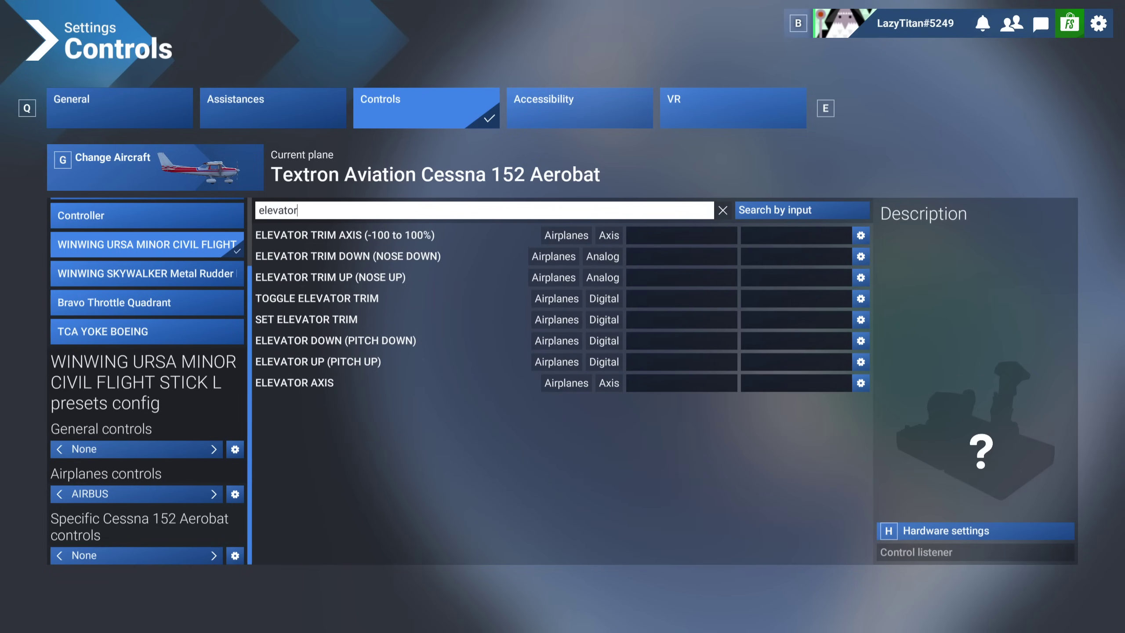
left_click(693, 384)
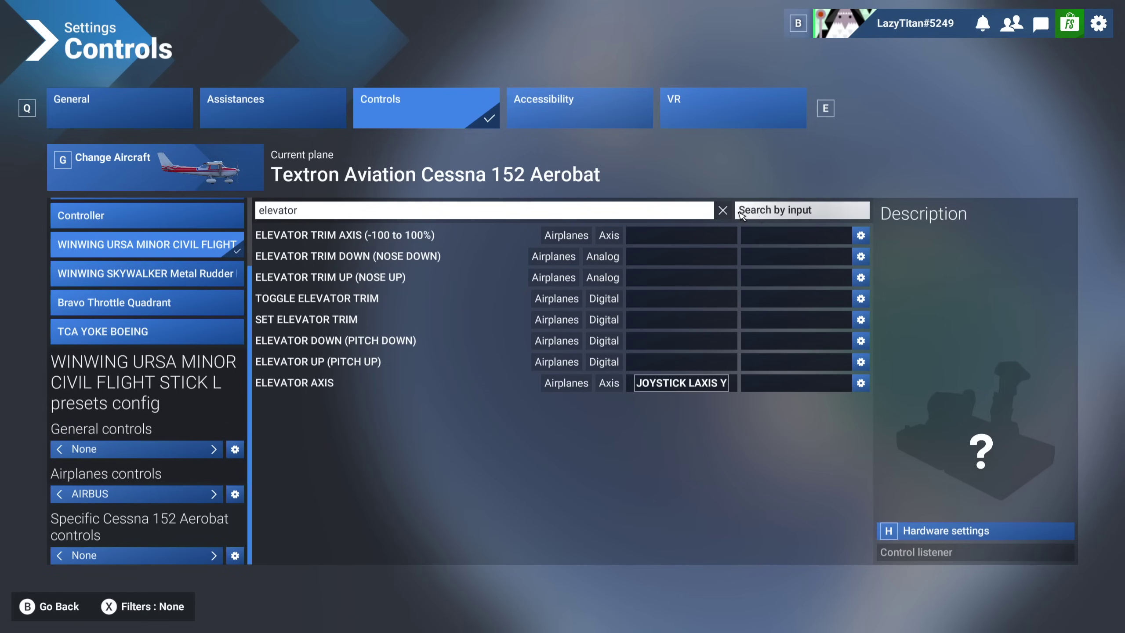
Search for autopilot, bind AUTOPILOT OFF to stick button 22, then clear the search
left_click(723, 210)
scroll(448, 401, "down", 4)
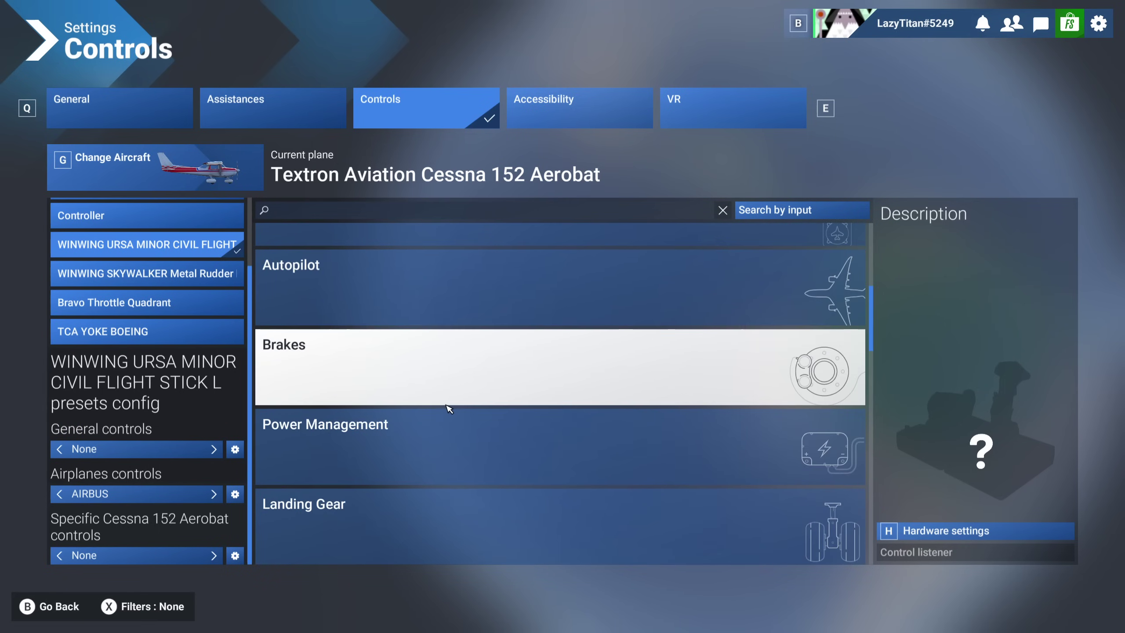
left_click(362, 214)
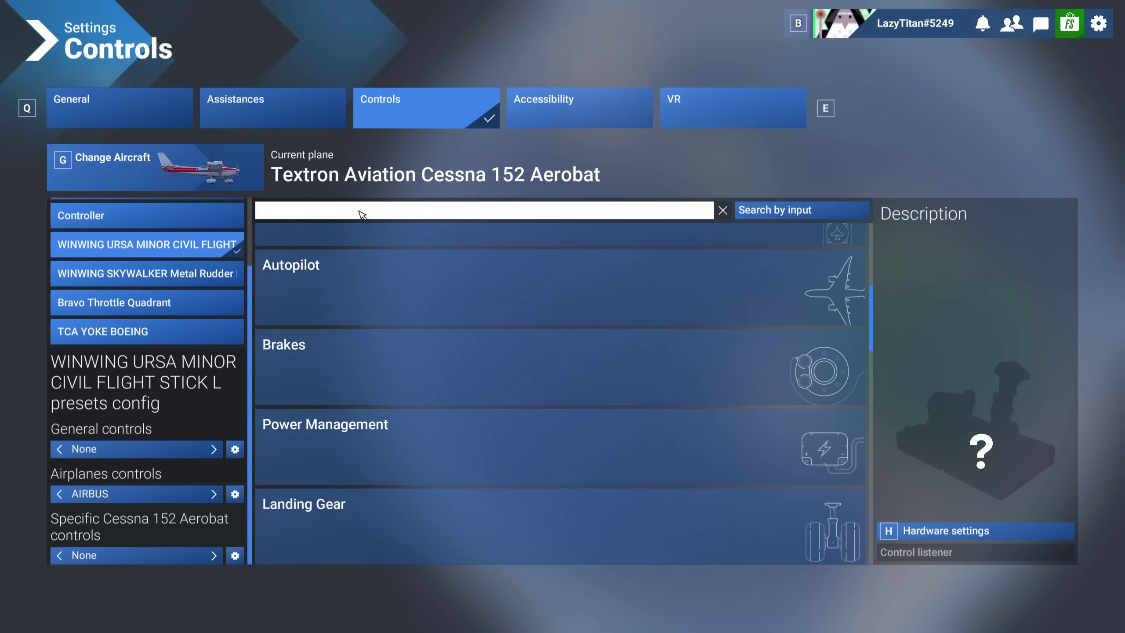
type("autopilo")
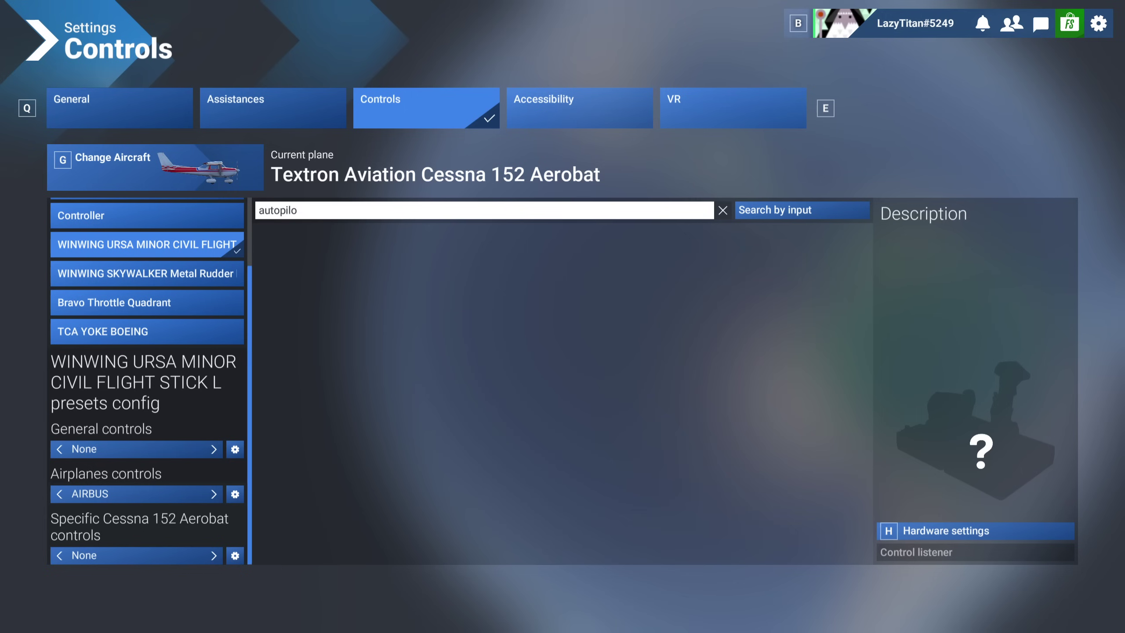
type("it")
scroll(434, 372, "down", 10)
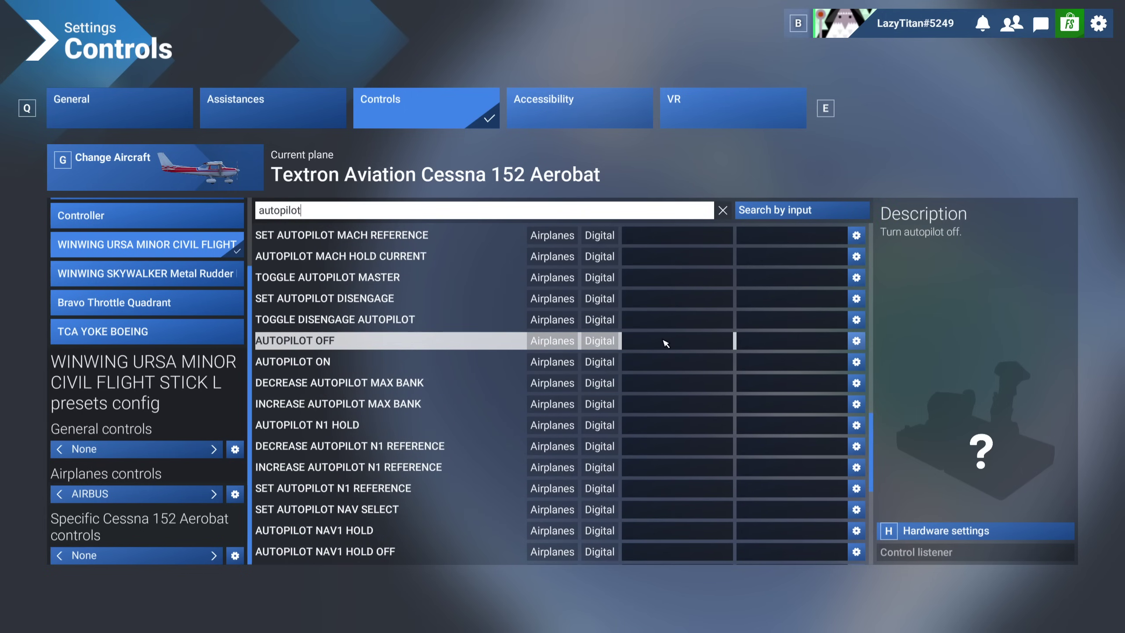
left_click(666, 343)
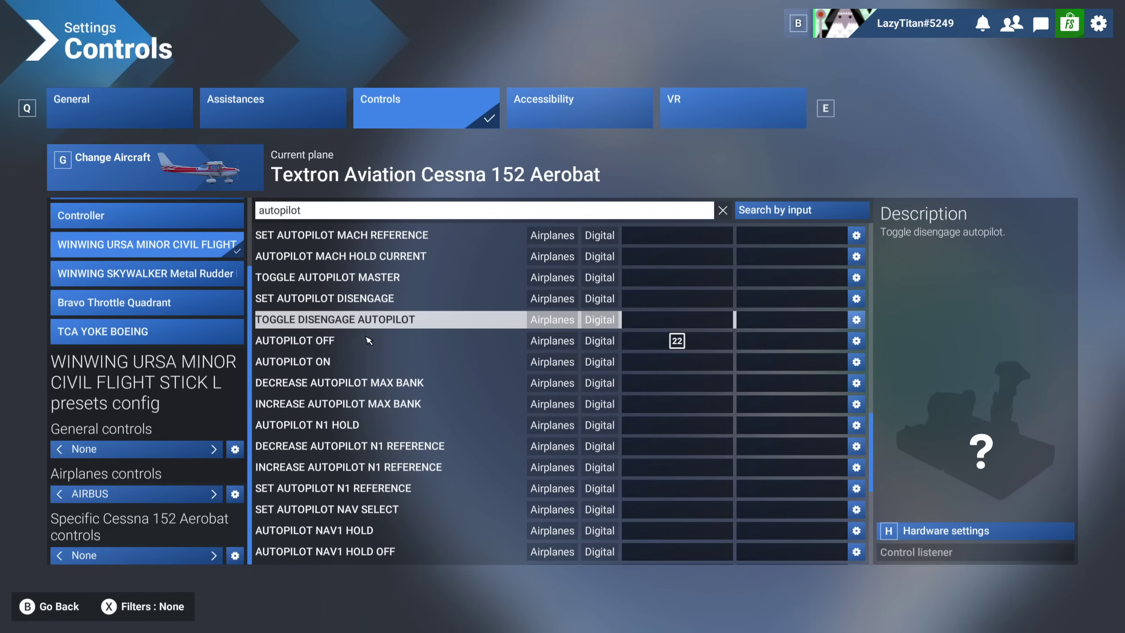
left_click(722, 211)
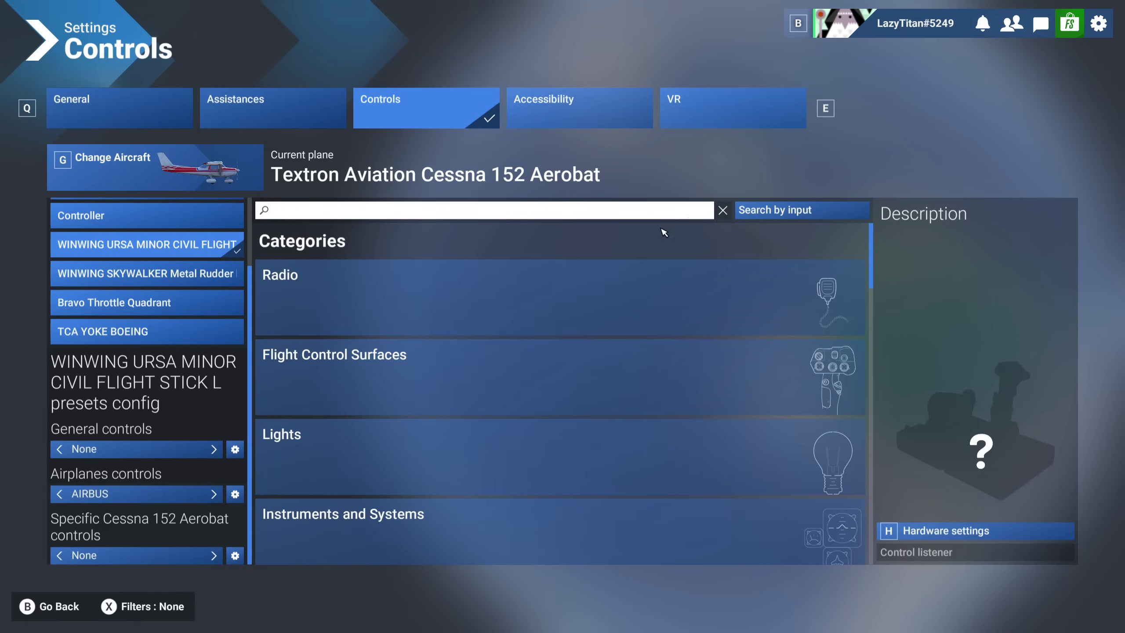
Expand Camera > Cockpit Camera and review its cockpit view commands, none yet assigned
scroll(380, 429, "down", 7)
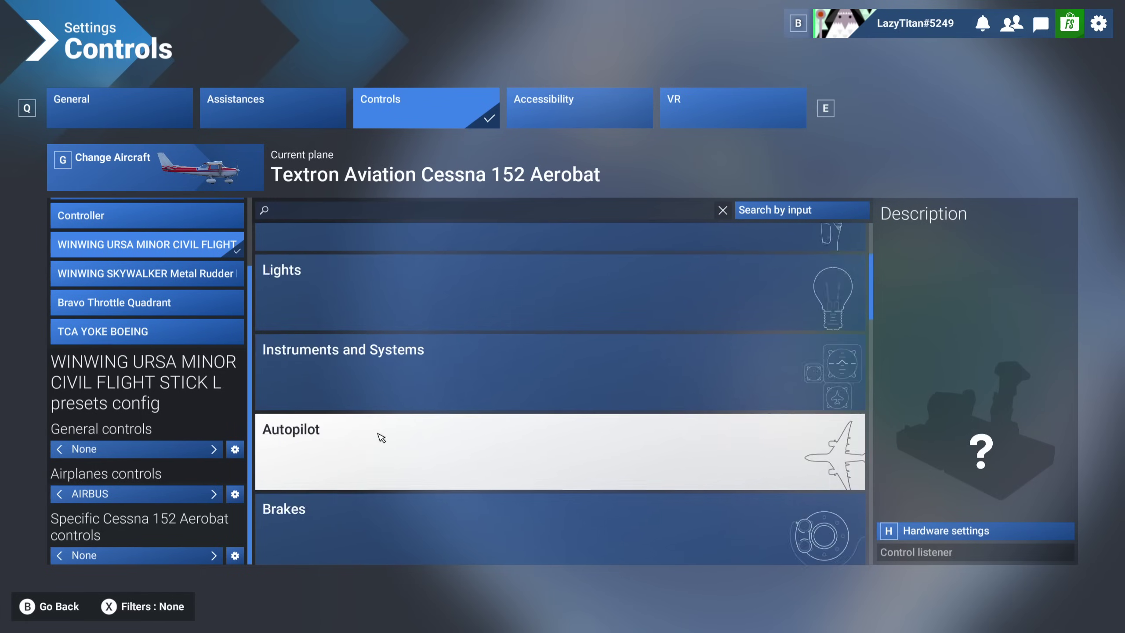
scroll(381, 438, "down", 1)
scroll(381, 438, "up", 3)
scroll(381, 438, "down", 4)
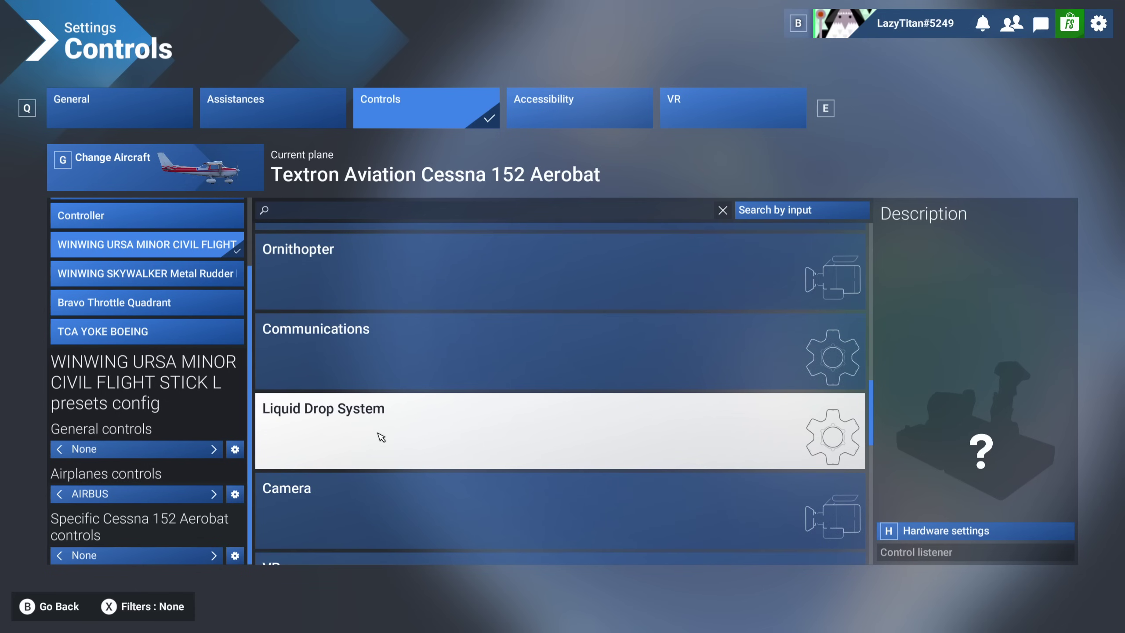
left_click(378, 490)
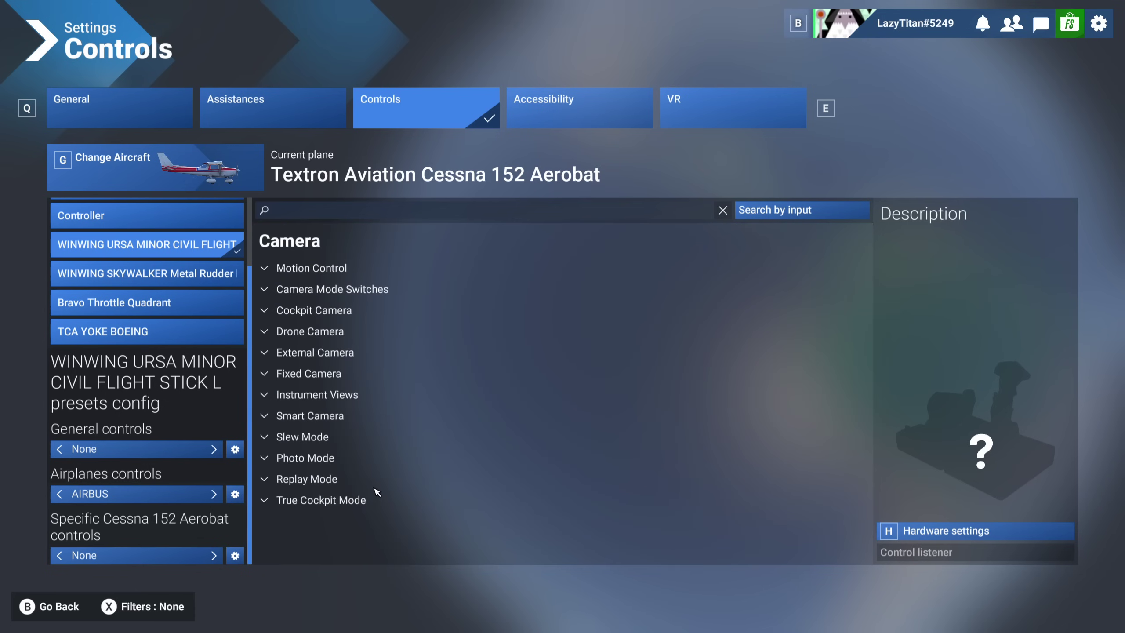
left_click(351, 311)
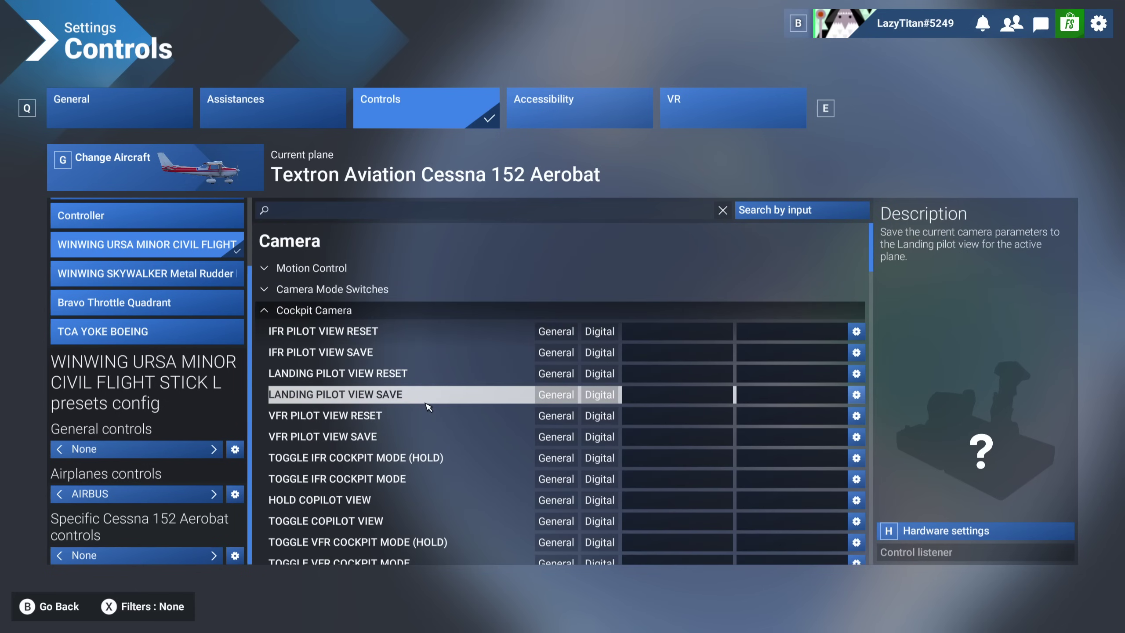
scroll(432, 414, "down", 5)
scroll(437, 417, "down", 10)
scroll(435, 416, "down", 8)
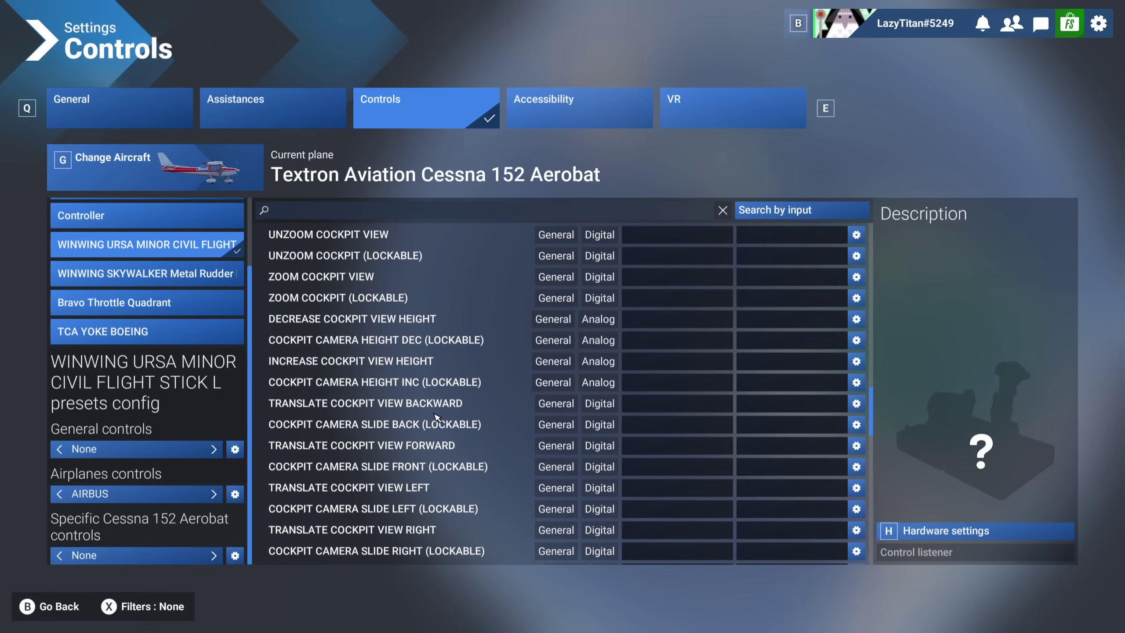
scroll(436, 417, "down", 6)
scroll(437, 416, "down", 10)
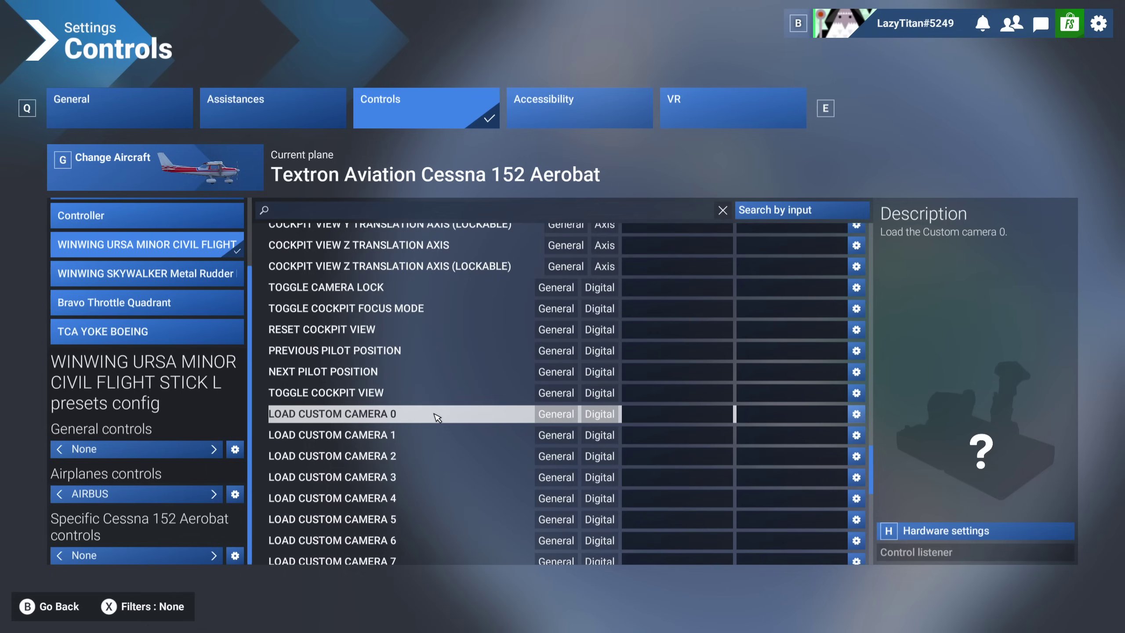
scroll(438, 417, "up", 8)
Search 'reset co' and bind Reset Cockpit View to stick button 5
left_click(376, 212)
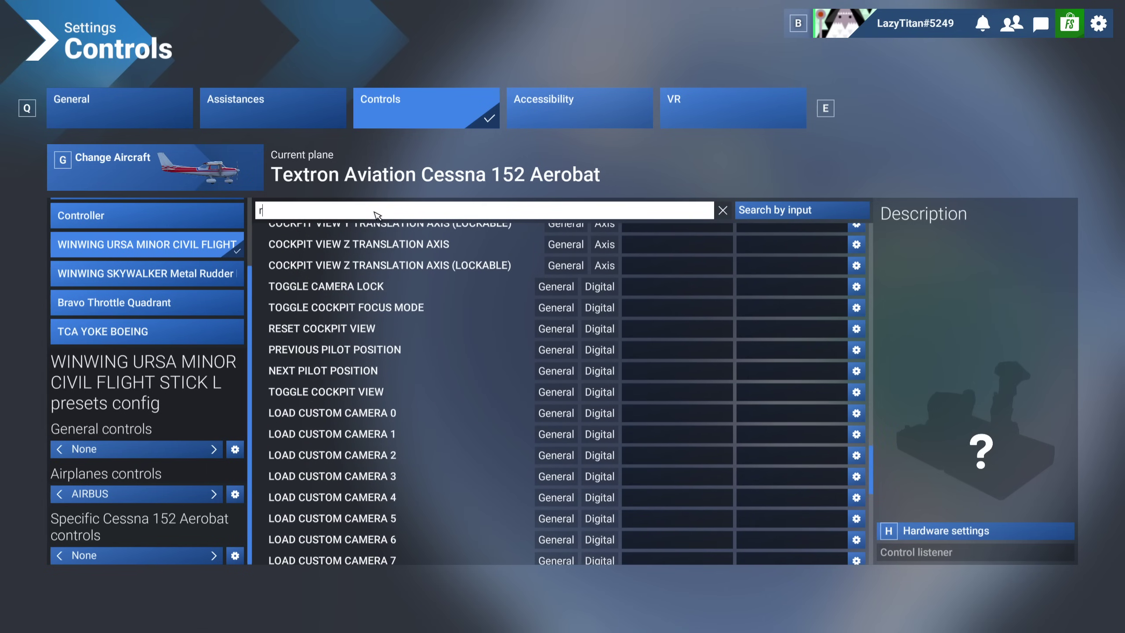
type("reset cock")
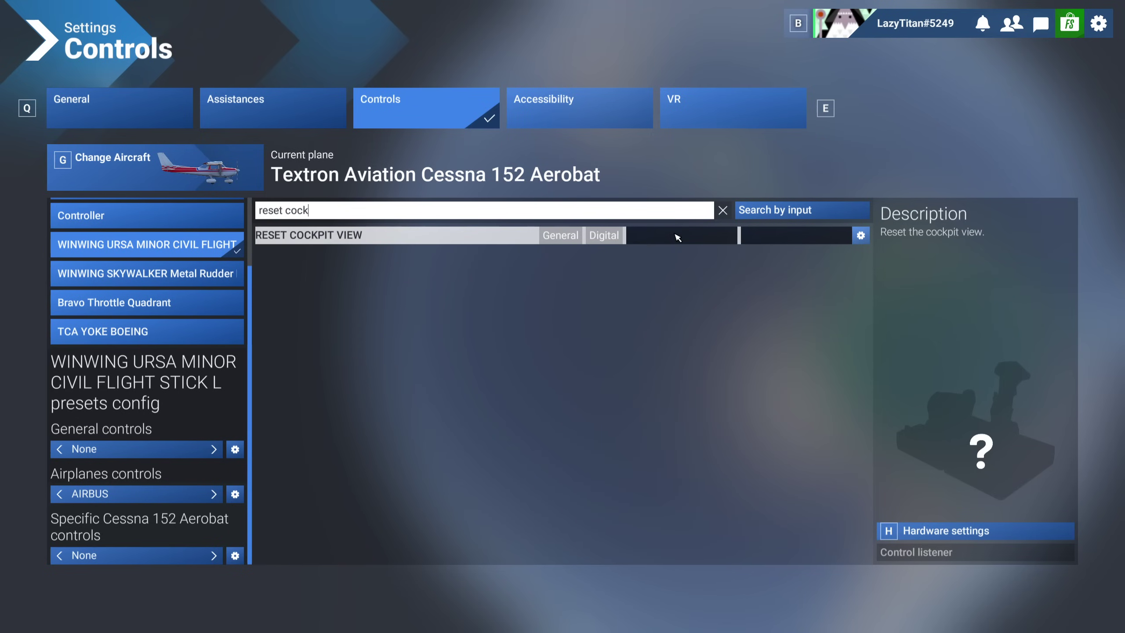
left_click(678, 238)
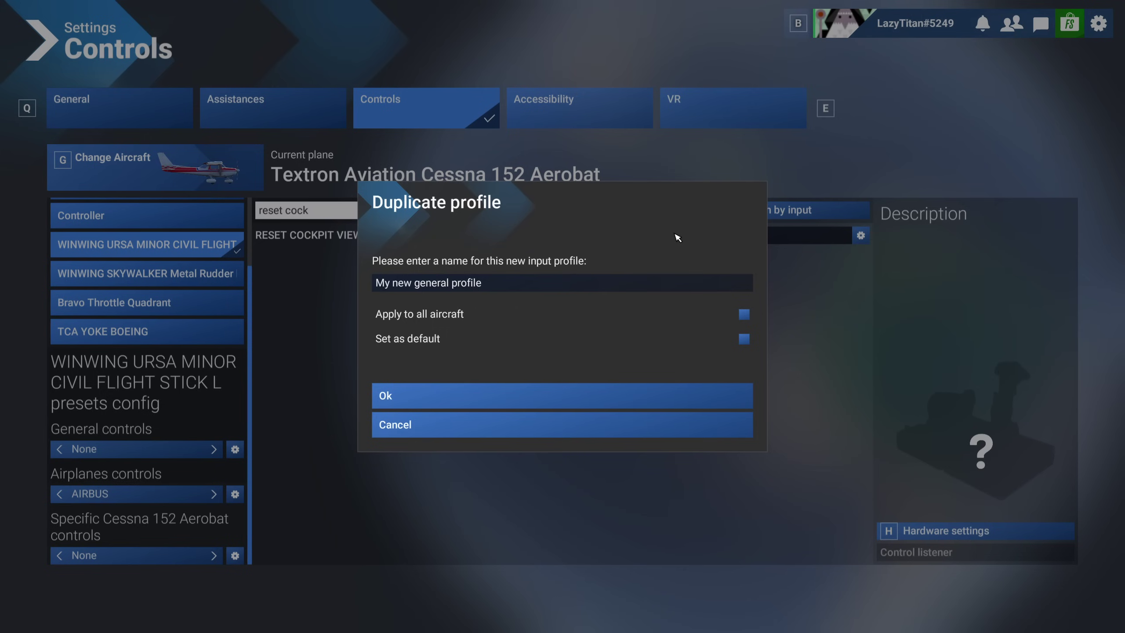
Save the change as a duplicated profile named AIRBUS applied to all aircraft
left_click(488, 284)
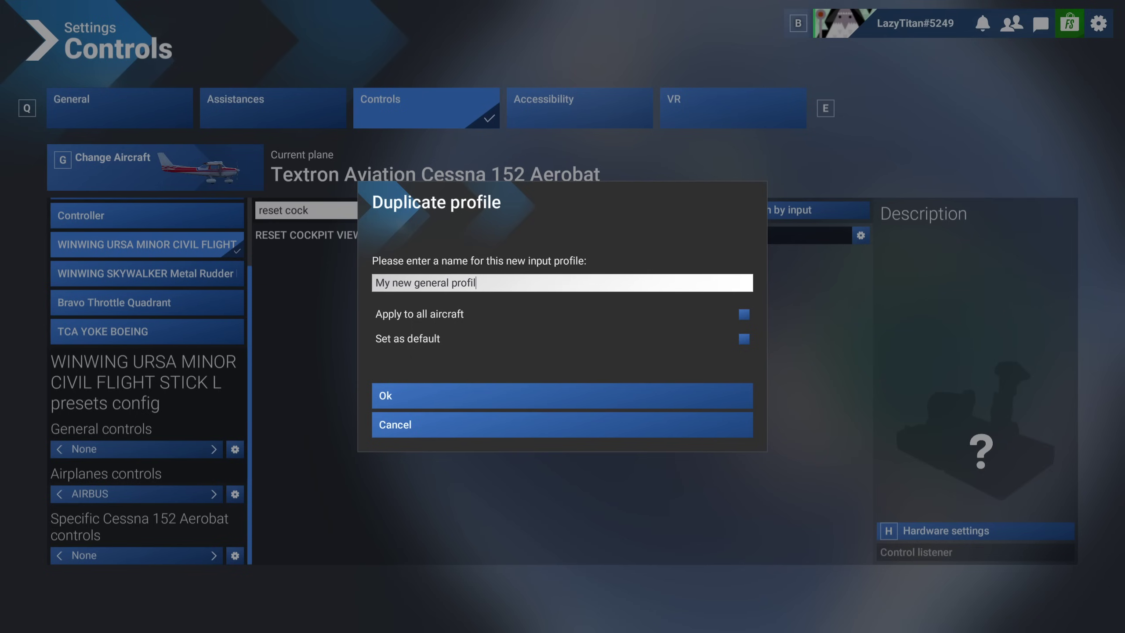
key("BackSpace")
key("BackSpace")
key("BackSpace")
key("BackSpace")
key("BackSpace")
key("BackSpace")
key("BackSpace")
key("BackSpace")
key("BackSpace")
key("BackSpace")
key("BackSpace")
key("BackSpace")
key("BackSpace")
key("BackSpace")
key("BackSpace")
type("AIRBUS")
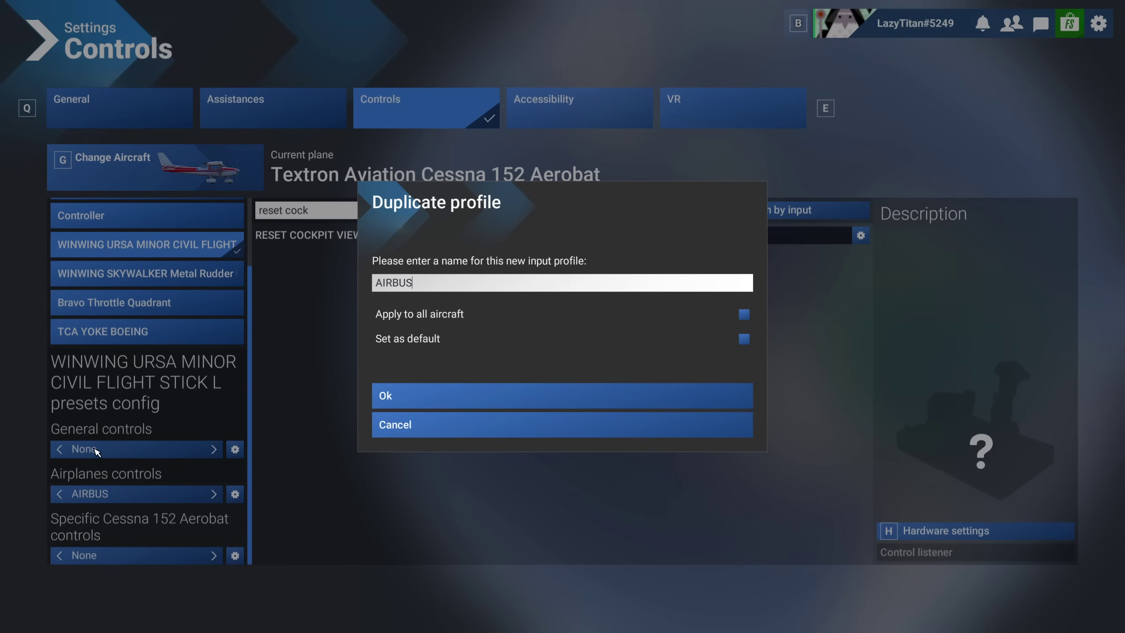
left_click(747, 315)
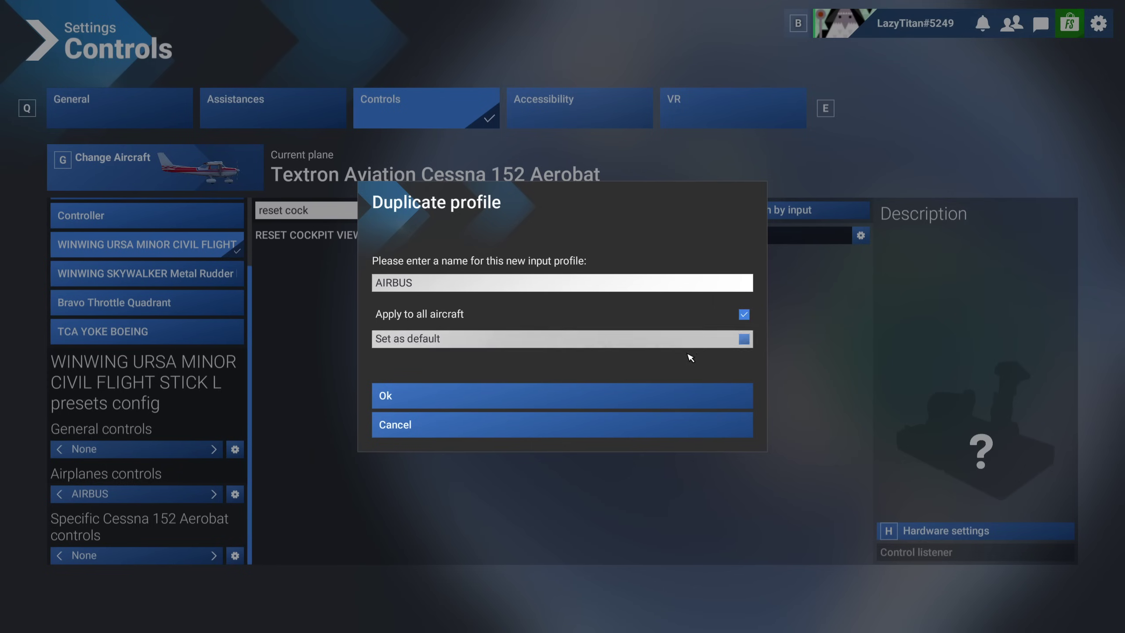
left_click(493, 404)
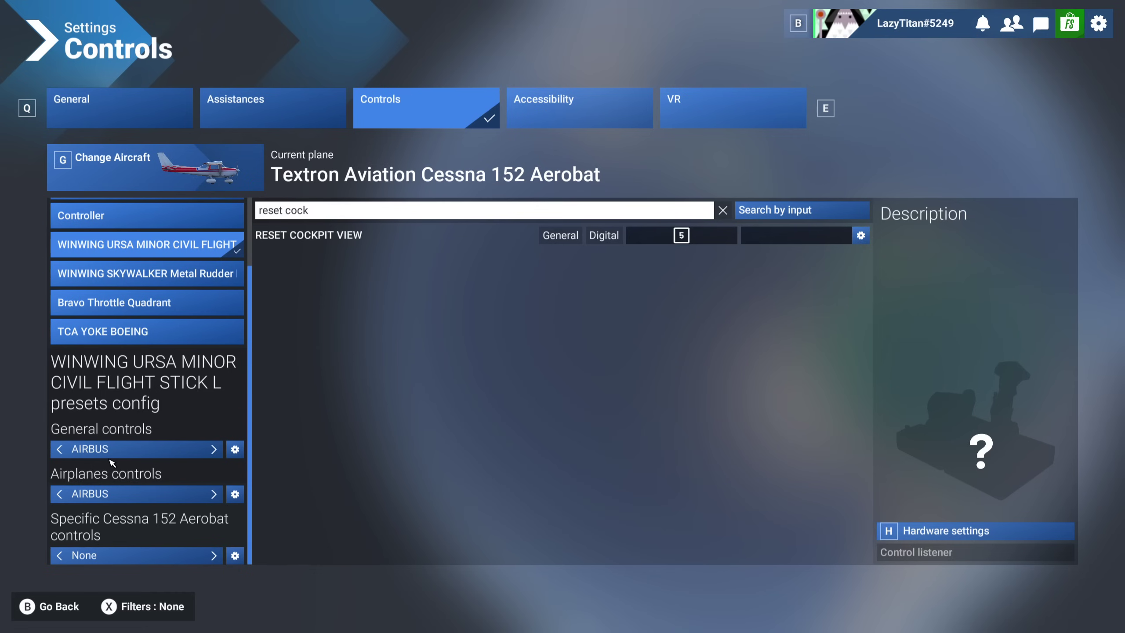
Clear the search to list all categories and check the general profile options without changes
left_click(723, 210)
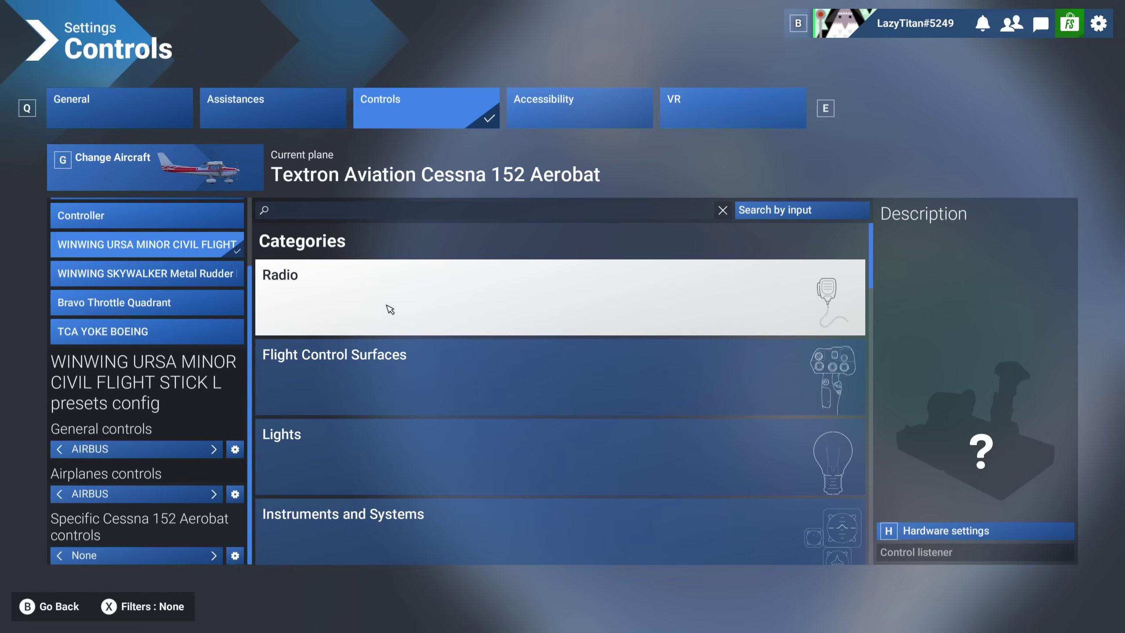
scroll(444, 460, "down", 10)
scroll(444, 459, "down", 5)
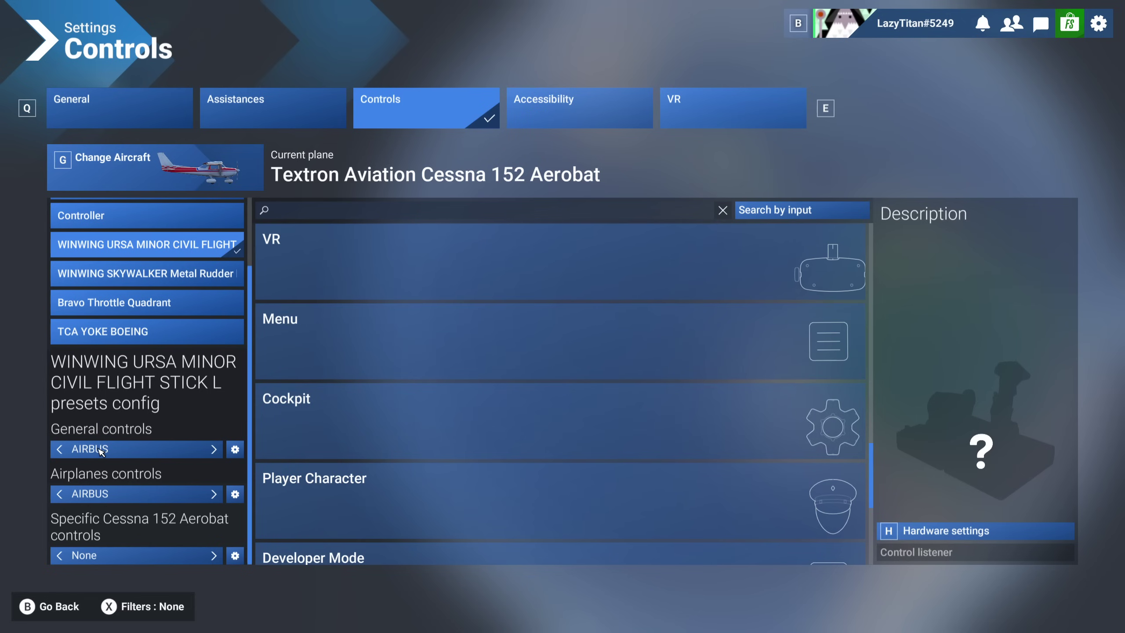
left_click(235, 450)
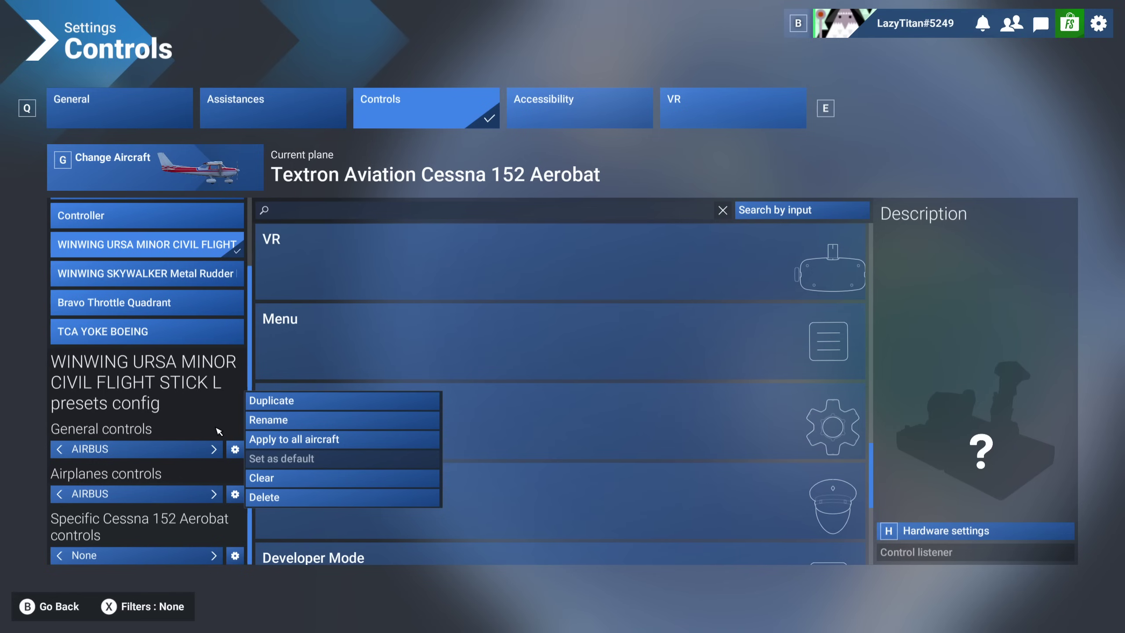
left_click(234, 454)
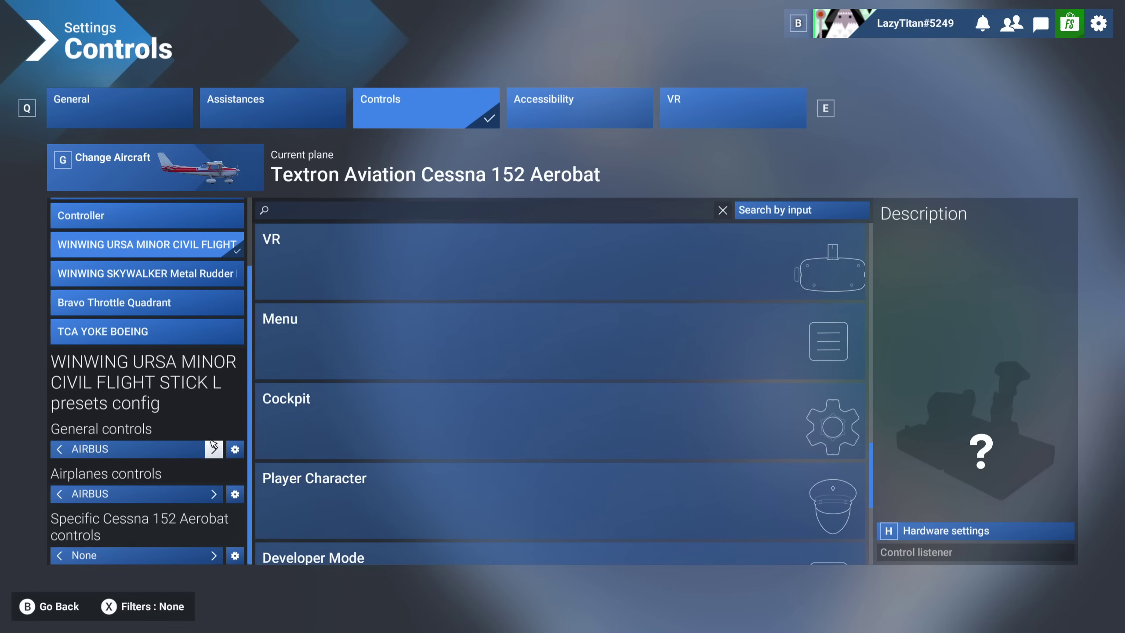
scroll(184, 419, "up", 3)
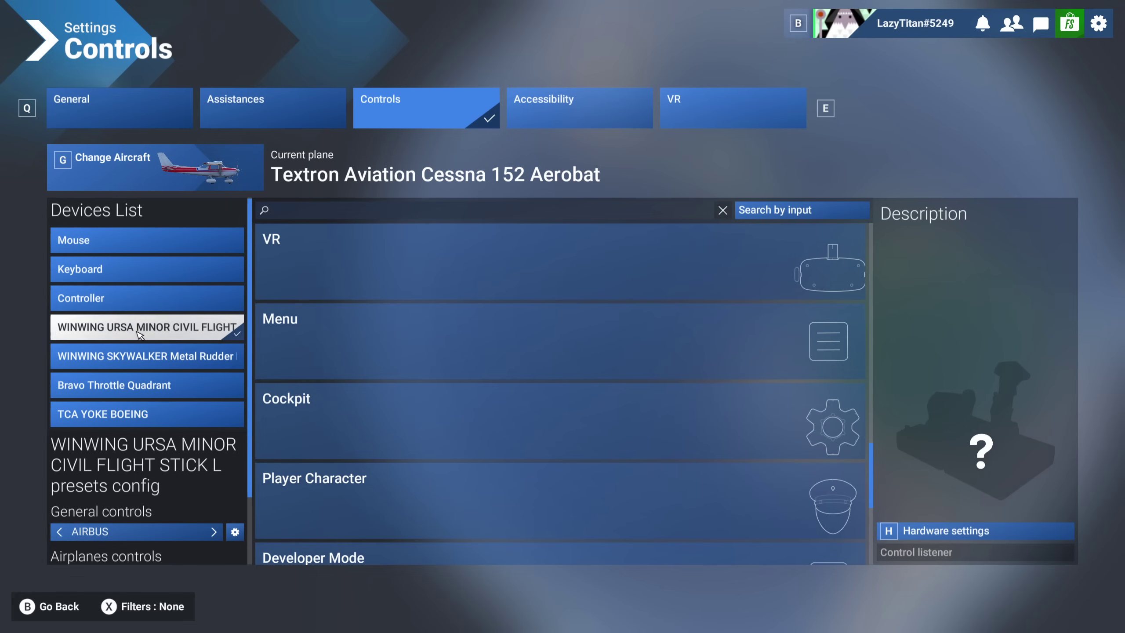
scroll(178, 413, "down", 2)
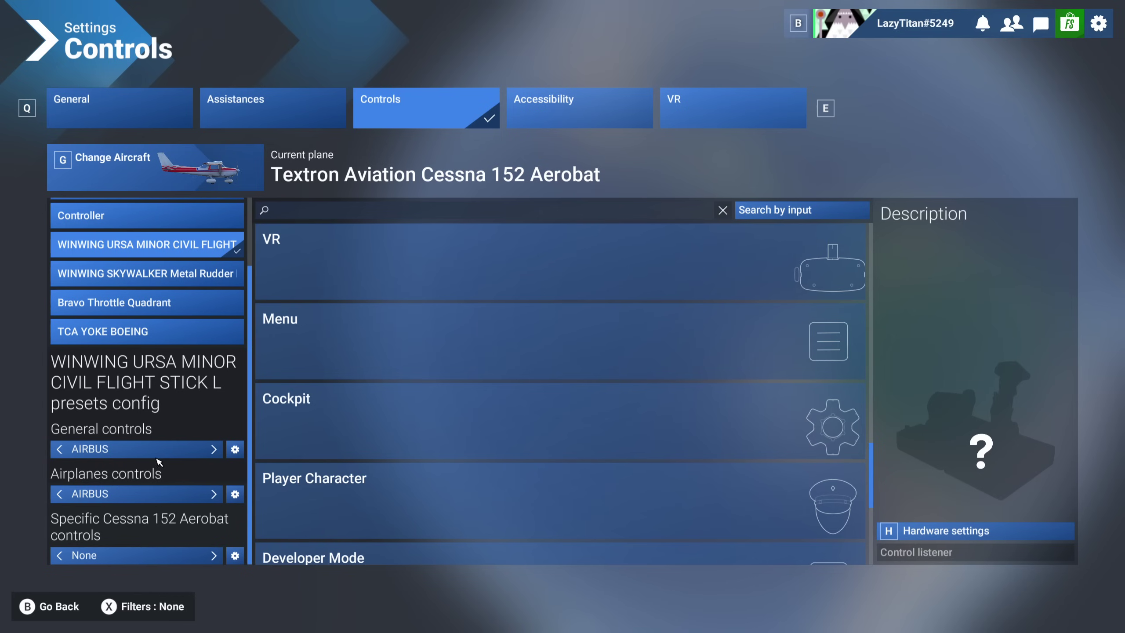
left_click(213, 493)
left_click(61, 503)
left_click(60, 494)
left_click(59, 494)
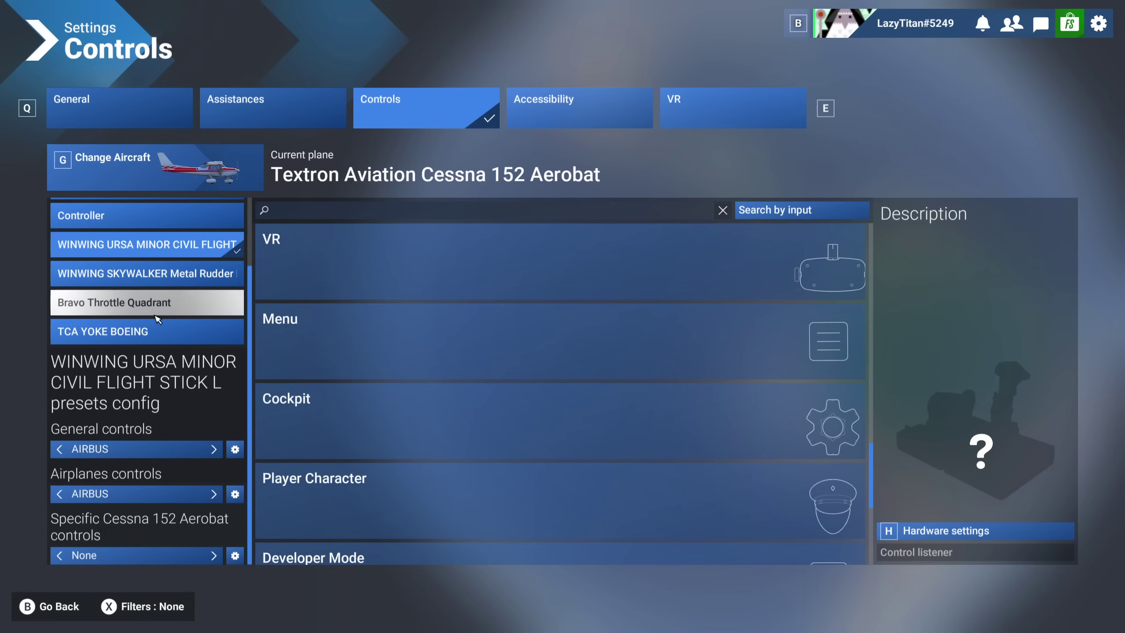
Select the WINWING SKYWALKER Metal Rudder Pedals and filter to assigned brake and rudder axes
scroll(146, 319, "up", 2)
left_click(152, 359)
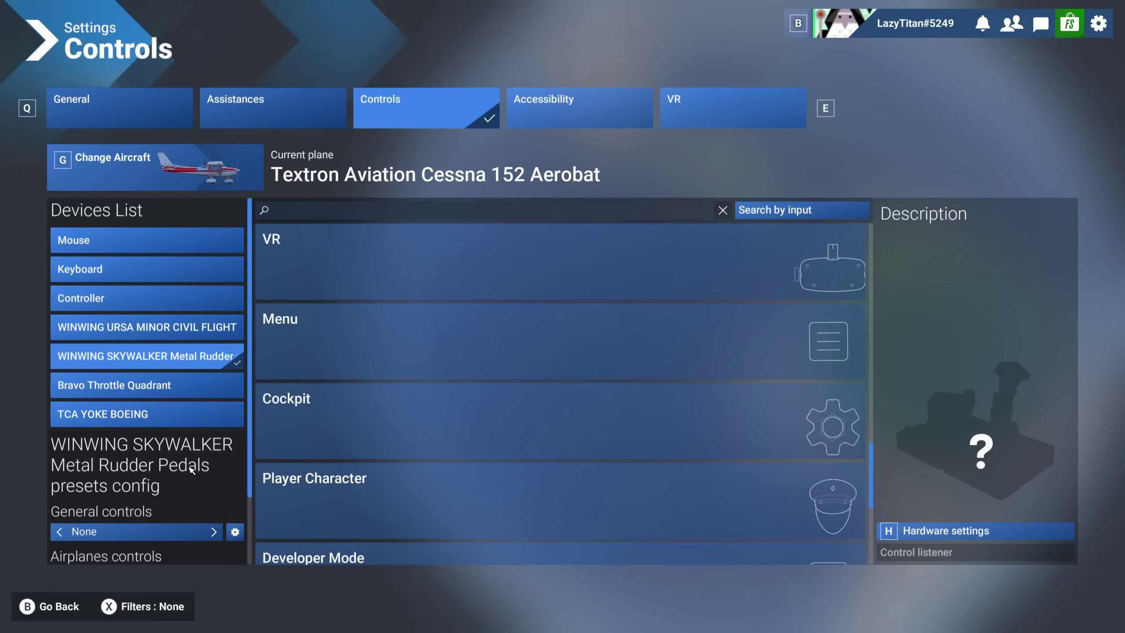
scroll(190, 465, "down", 2)
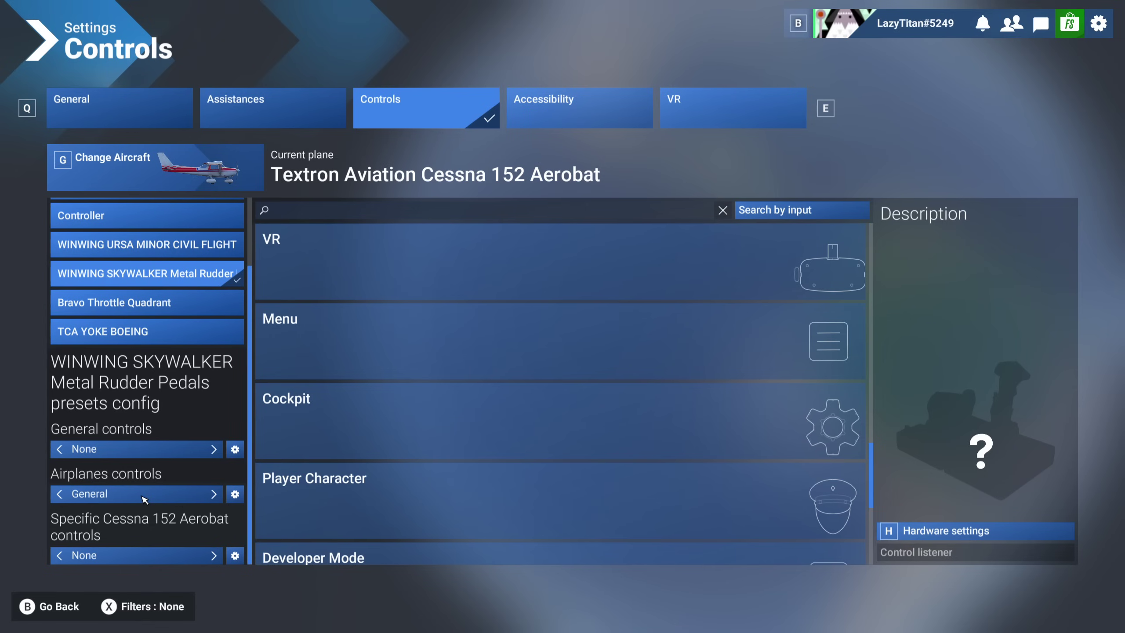
left_click(150, 614)
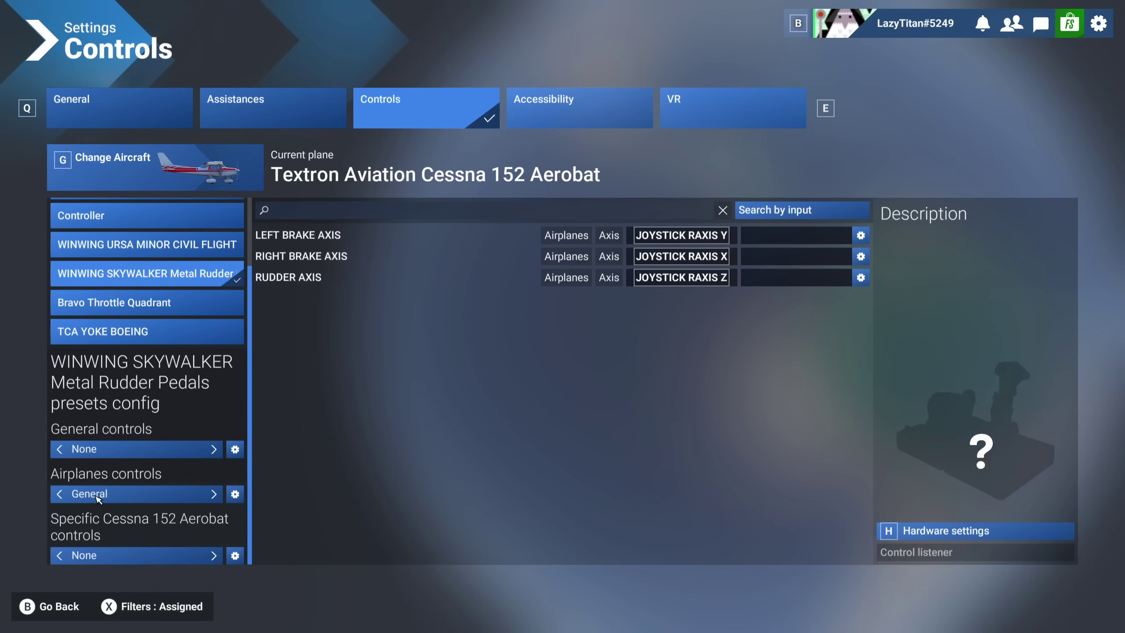
Keep the pedals' airplanes profile on General and apply it to all aircraft
left_click(61, 495)
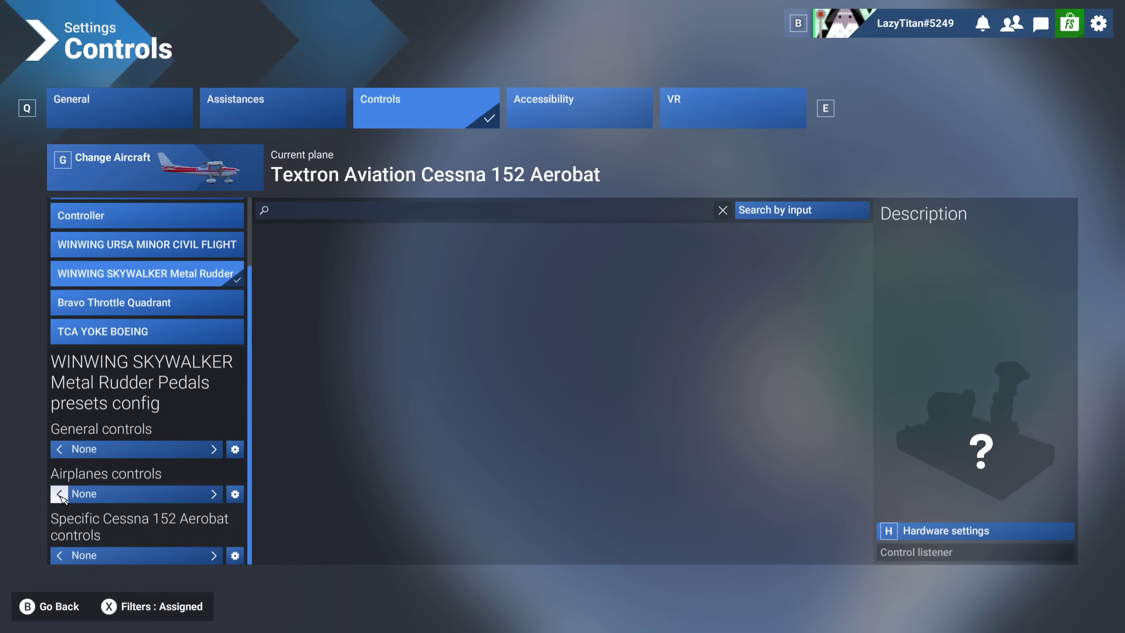
left_click(60, 494)
left_click(214, 494)
left_click(214, 494)
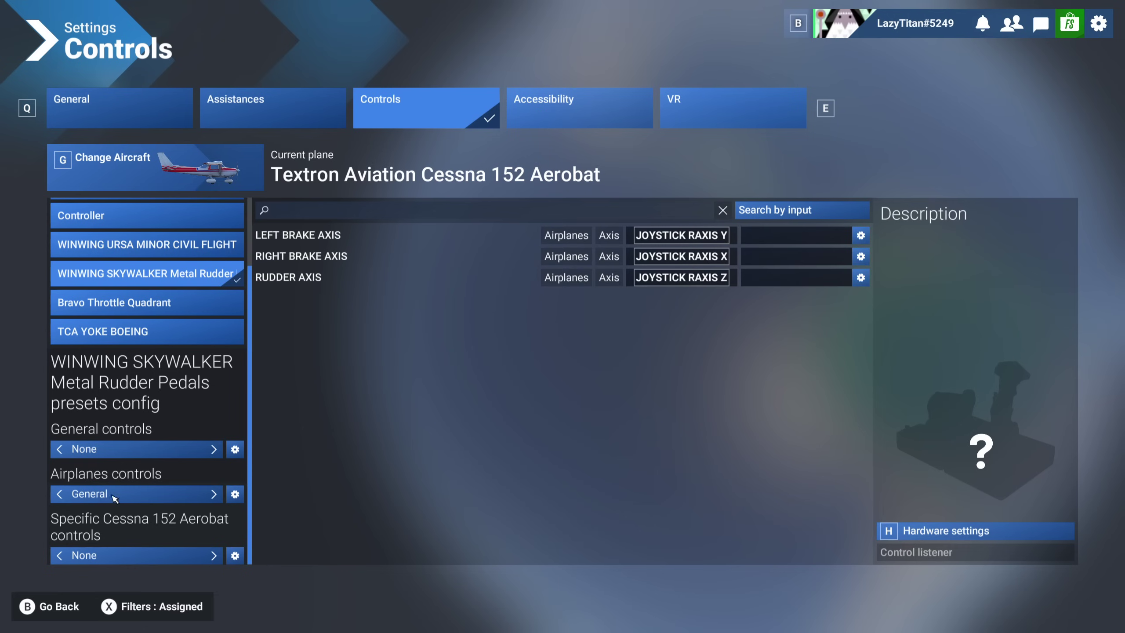
left_click(234, 493)
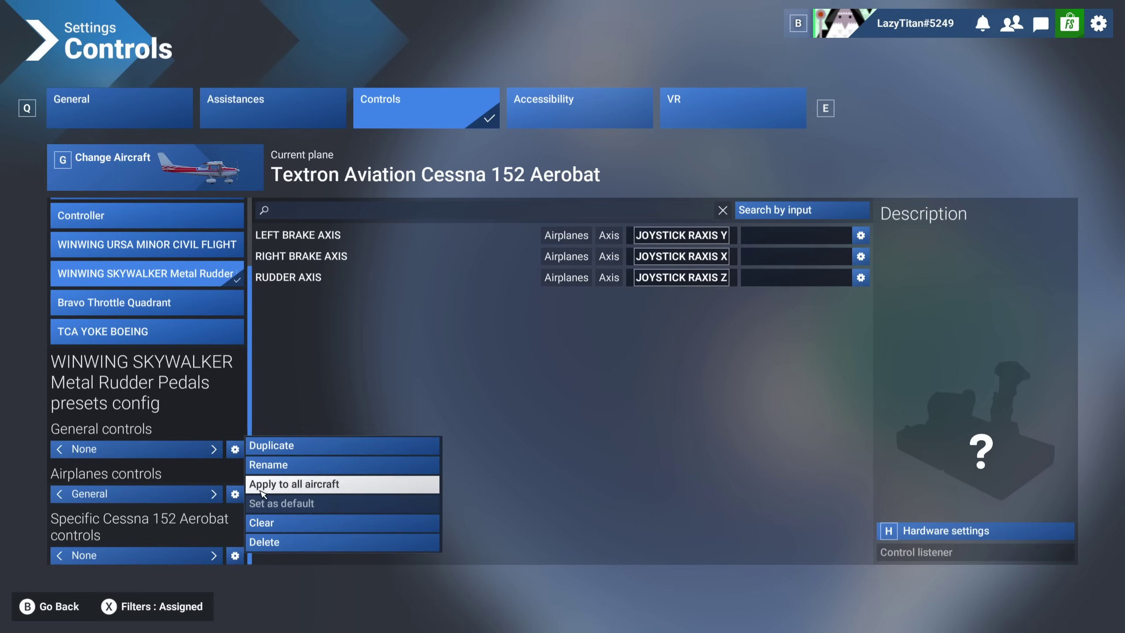
left_click(320, 487)
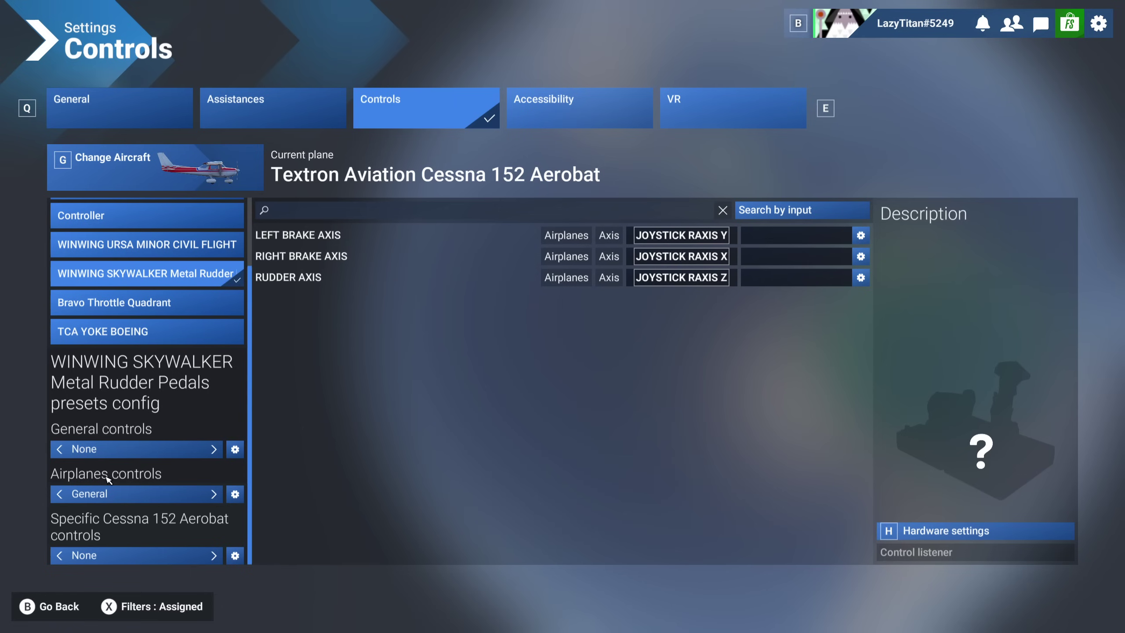
Check the pedals' general profile options, then show the Bravo Throttle Quadrant's bindings
left_click(235, 450)
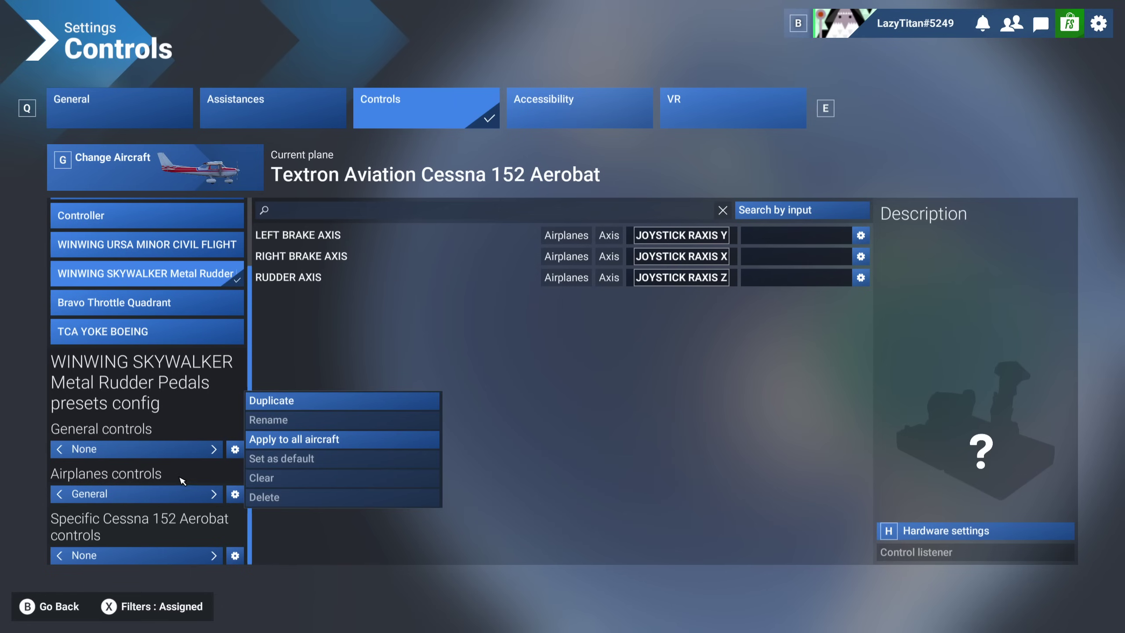
left_click(235, 449)
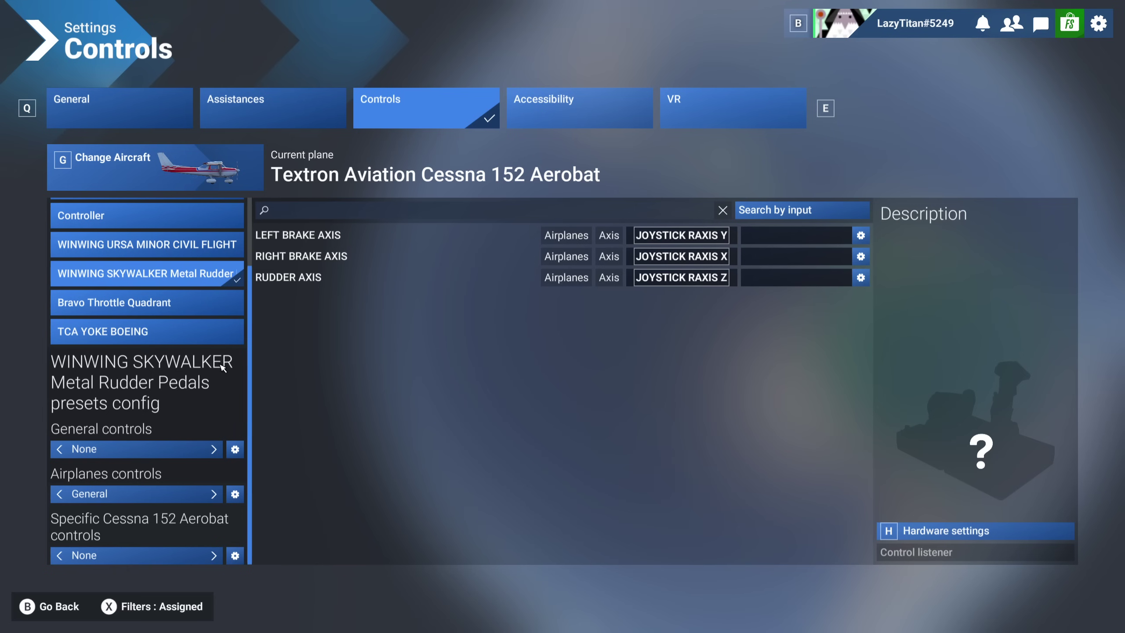
left_click(151, 311)
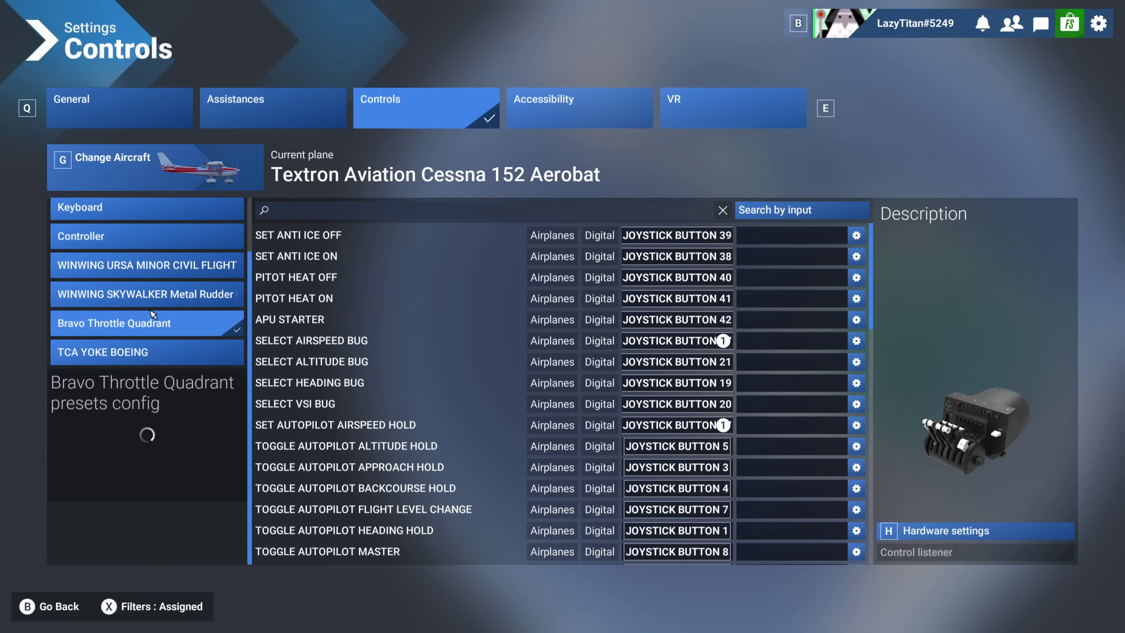